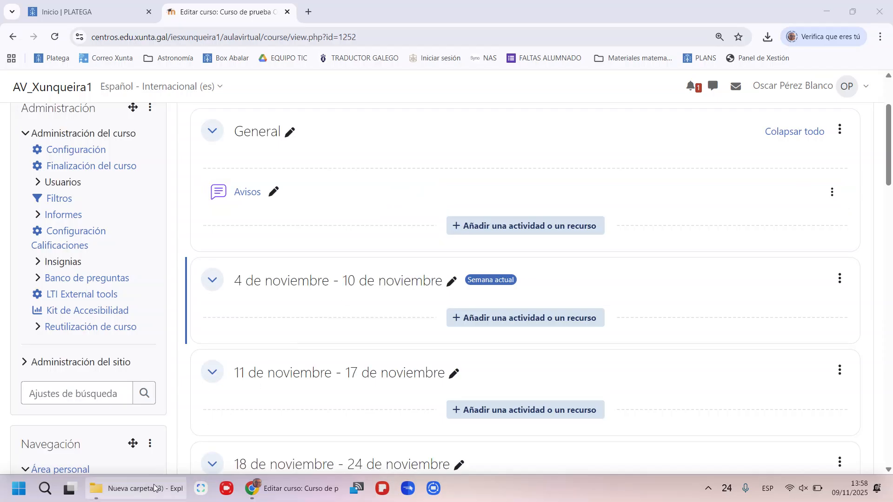
Add a Contenido interactivo activity to the course's General section.
left_click(140, 489)
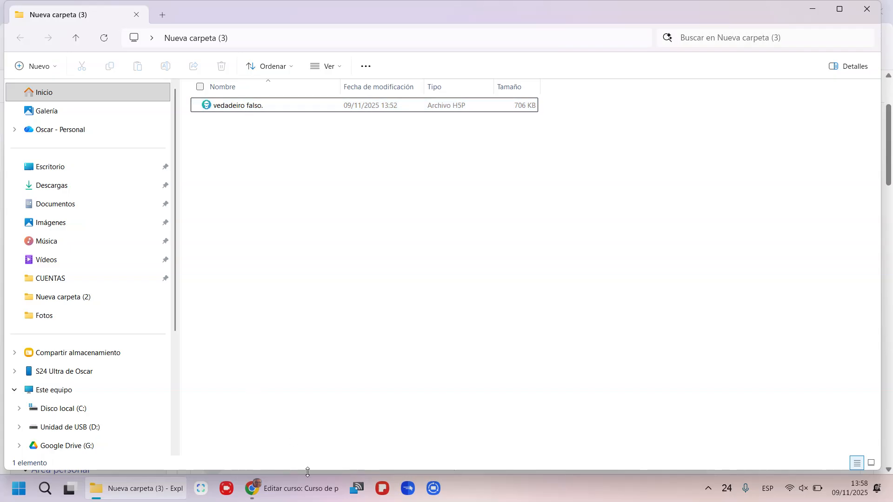
left_click(293, 488)
scroll(417, 281, "up", 3)
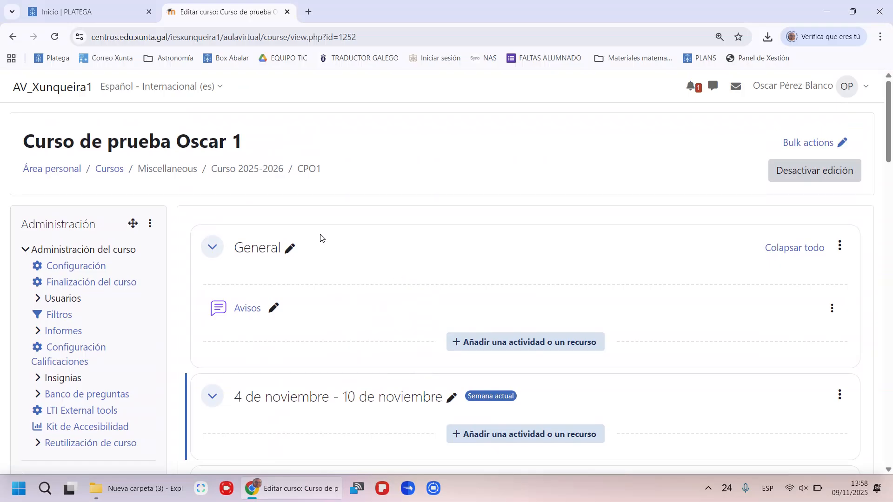
left_click(510, 344)
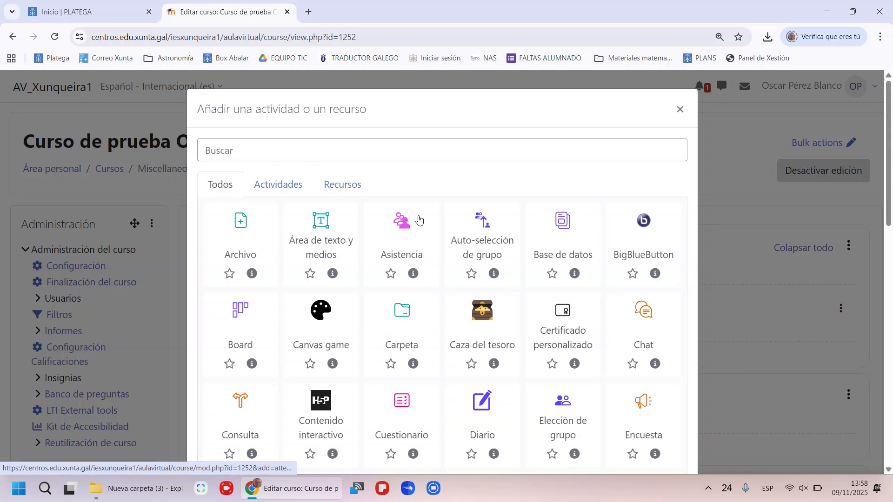
scroll(367, 228, "down", 3)
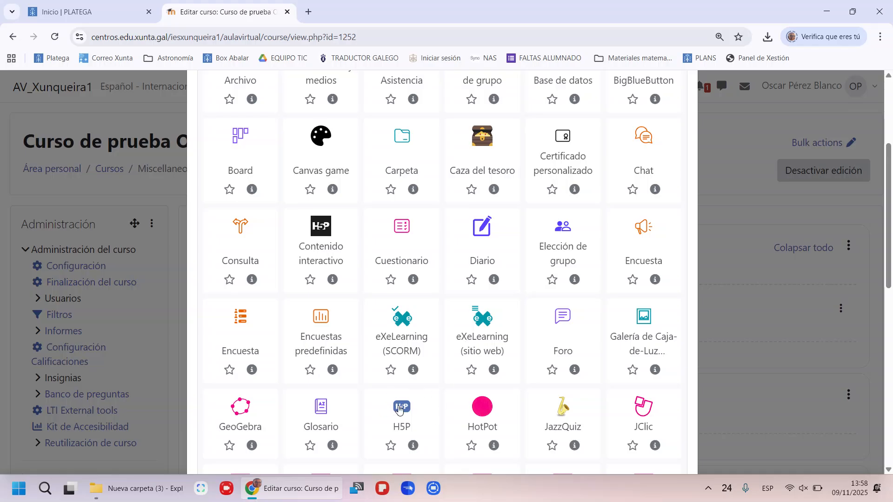
left_click(330, 228)
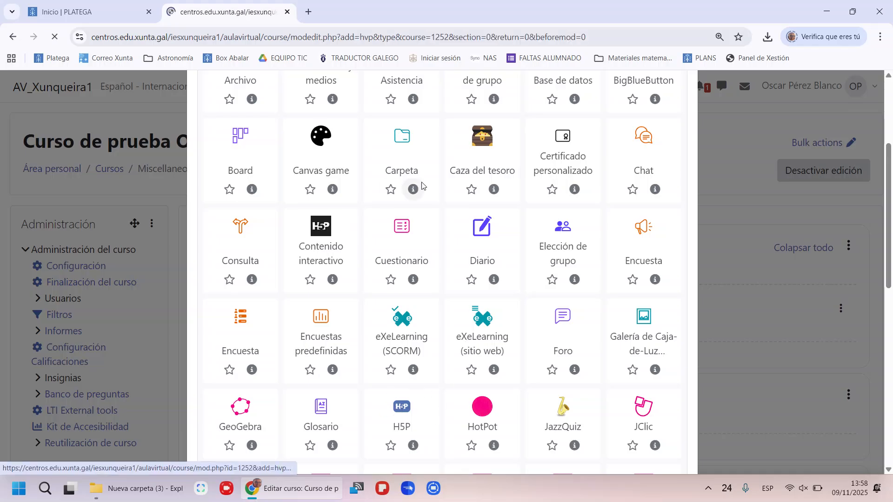
Upload the H5P file "vedadeiro falso." from Nueva carpeta (3) as the activity's content.
scroll(263, 307, "down", 5)
scroll(263, 287, "down", 3)
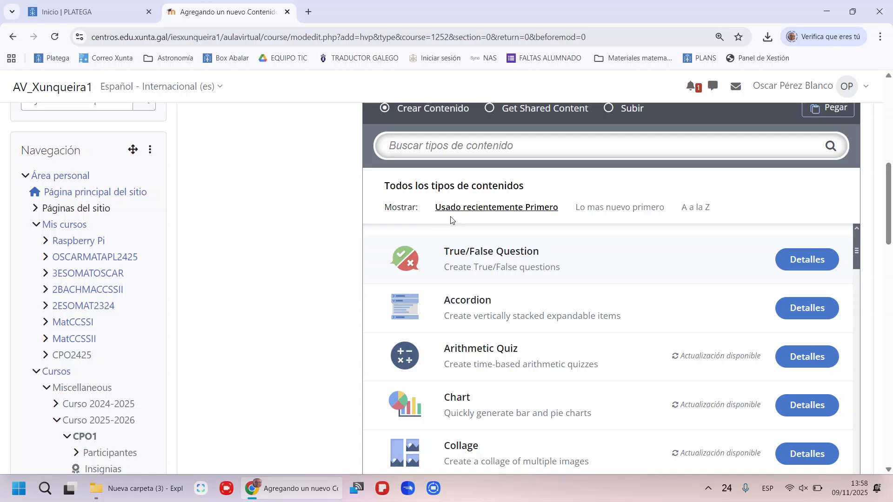
scroll(448, 223, "up", 3)
left_click(609, 225)
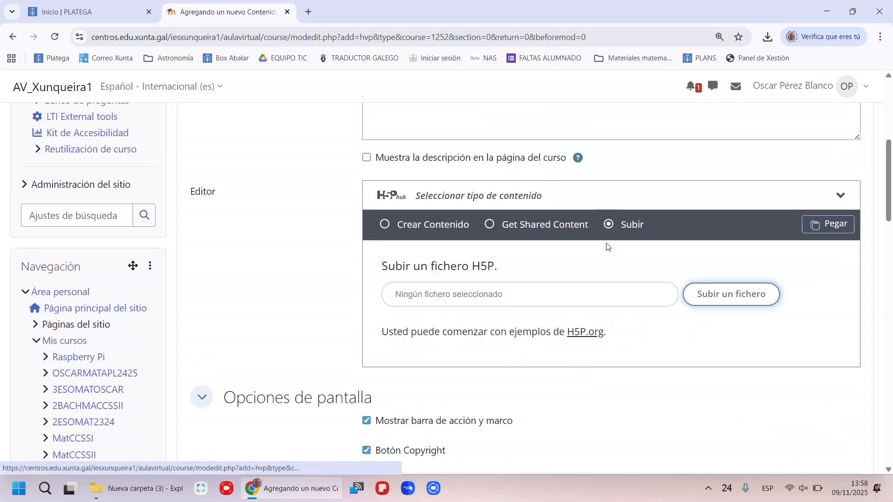
left_click(737, 295)
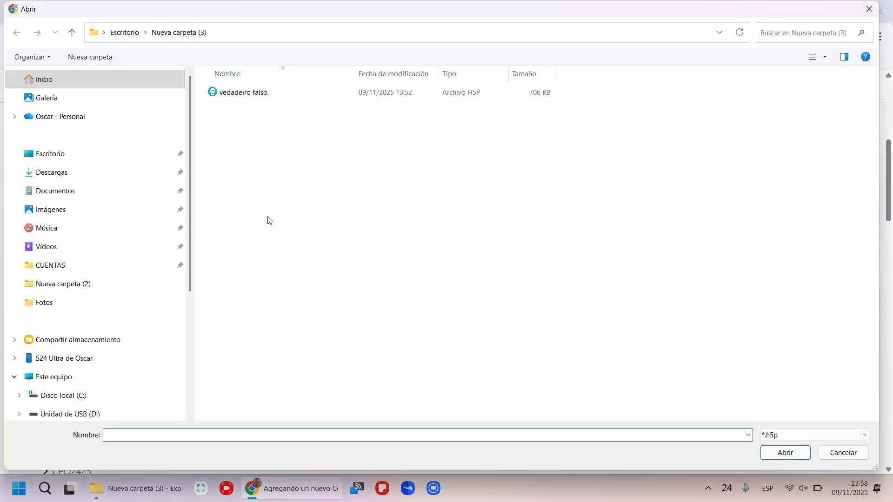
double_click(228, 96)
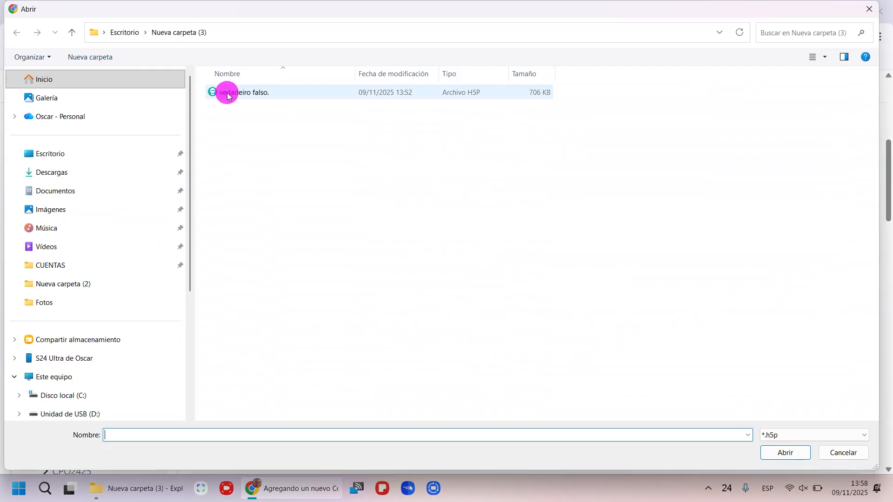
left_click(705, 295)
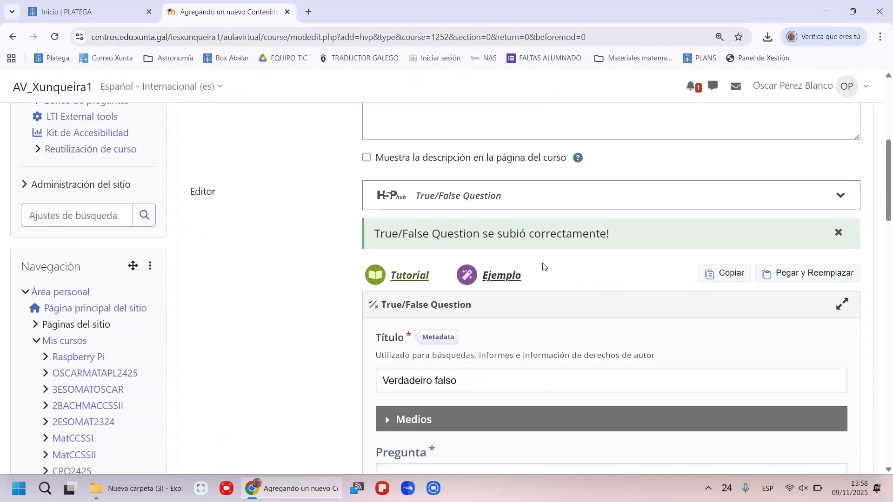
Review the uploaded true/false question and save the activity, returning to the course page.
scroll(543, 267, "down", 5)
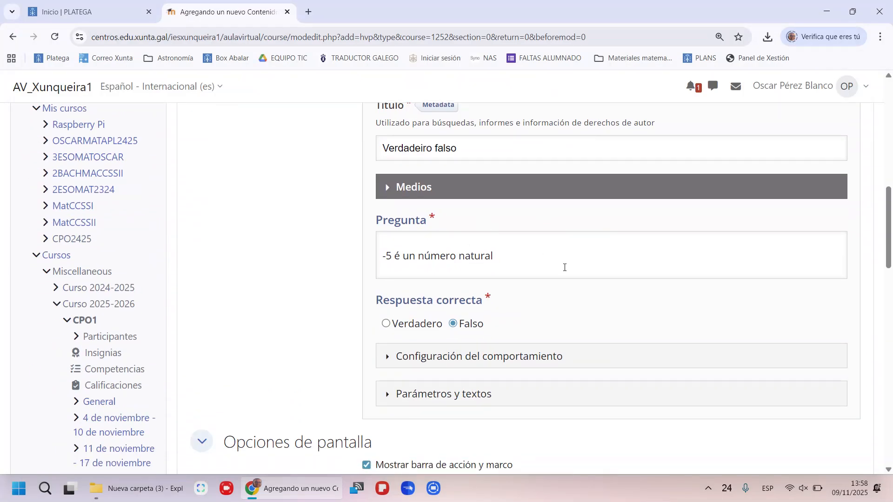
scroll(516, 248, "down", 3)
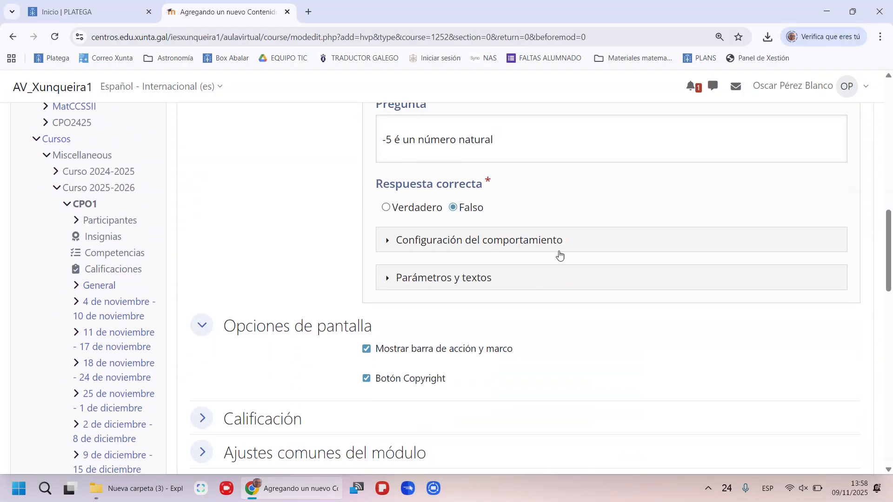
scroll(558, 249, "down", 9)
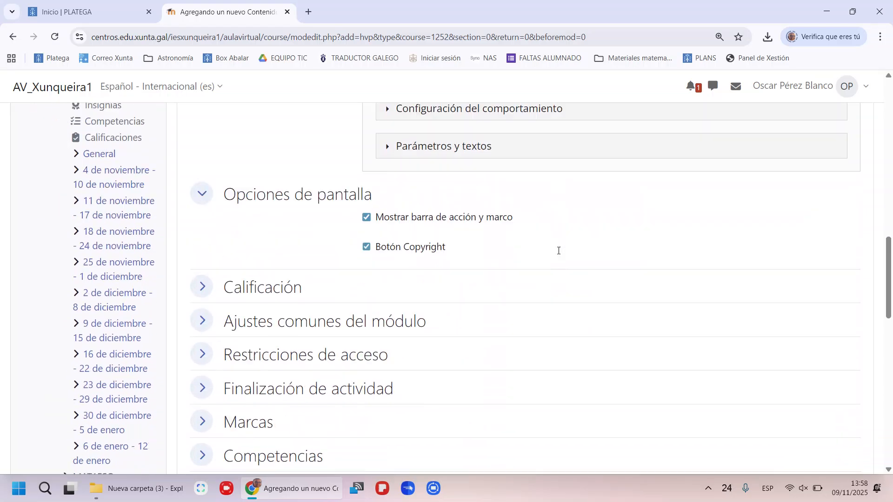
left_click(494, 362)
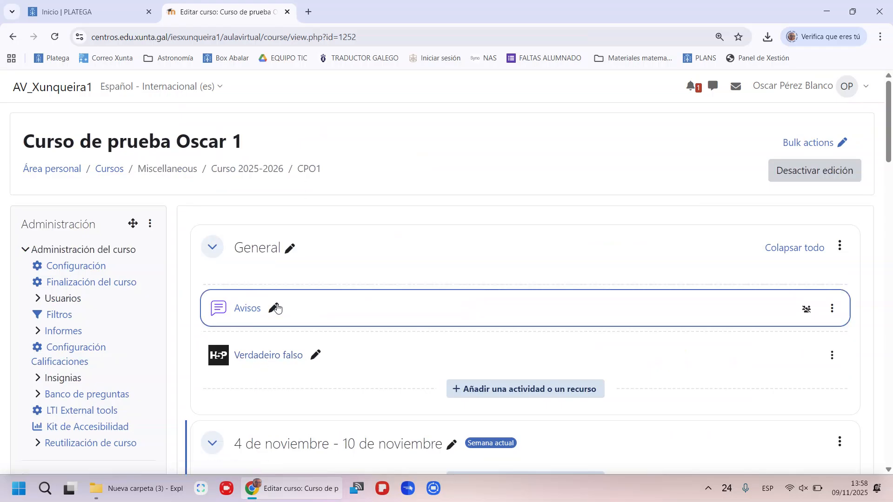
Open the Verdadeiro falso activity in a new browser tab and bring up its configuration form.
left_click(265, 361)
right_click(265, 360)
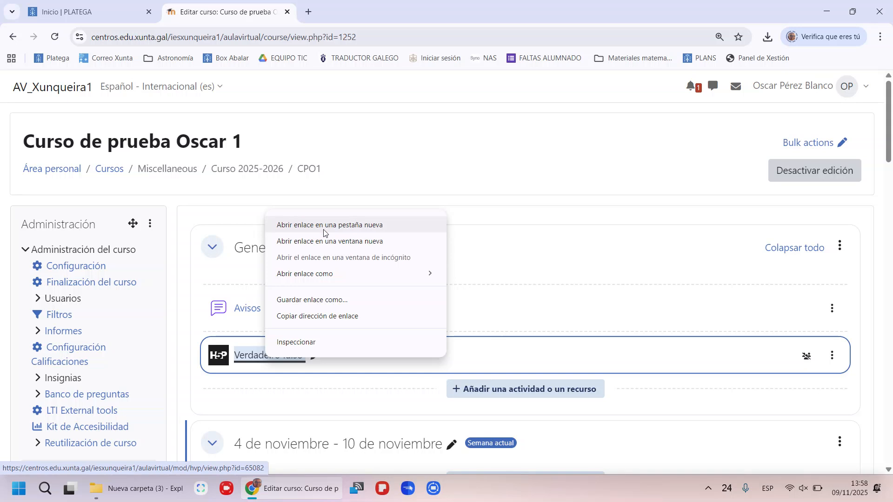
left_click(297, 225)
left_click(348, 14)
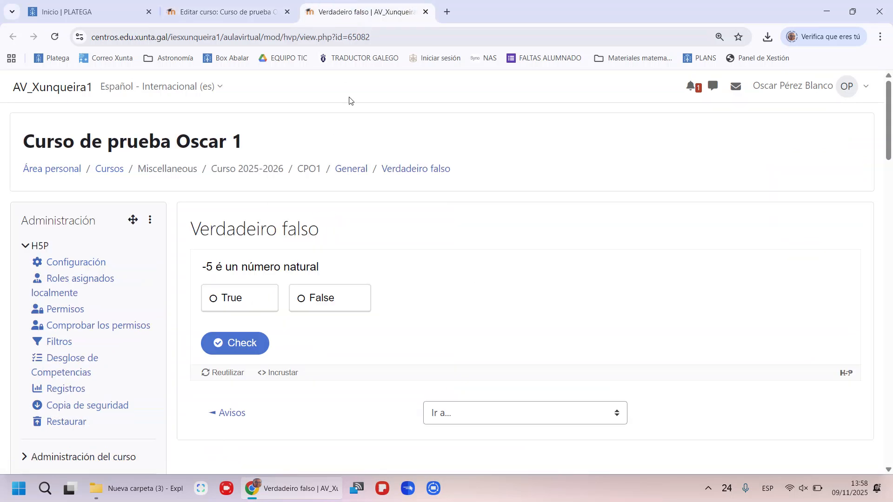
left_click(76, 262)
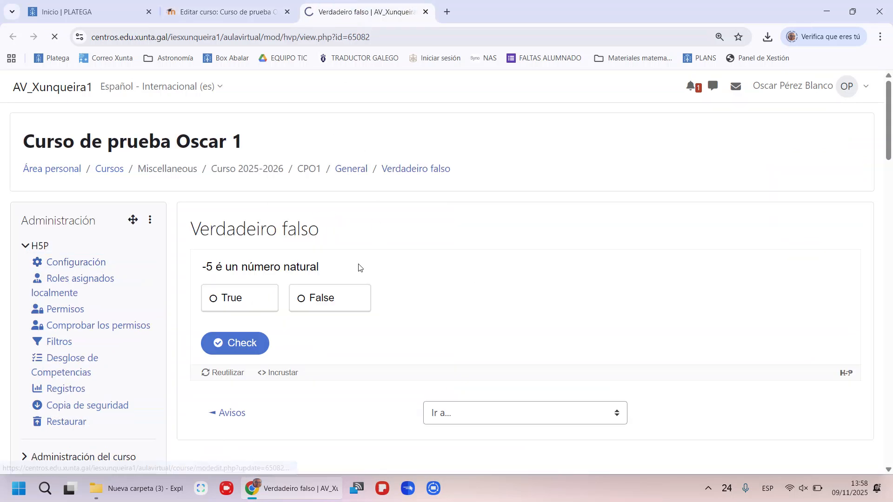
Add another Contenido interactivo activity to the General section, search content types for "inte" and choose Interactive Book.
left_click(198, 10)
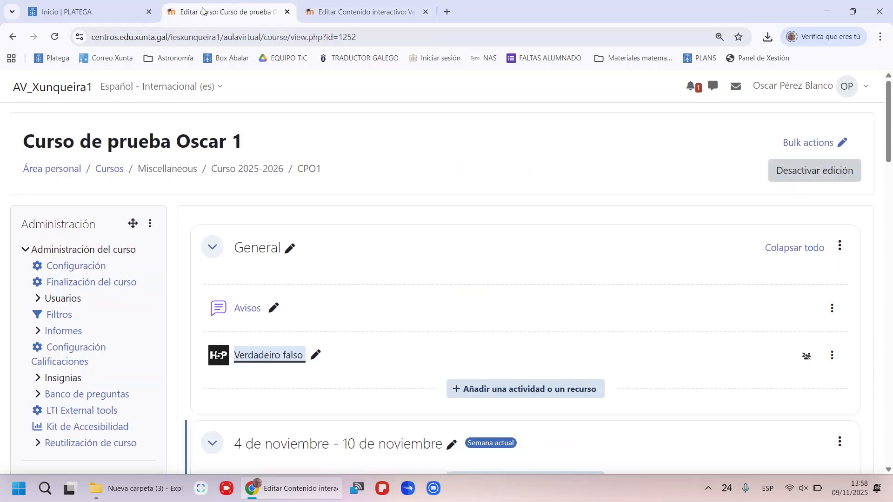
left_click(558, 390)
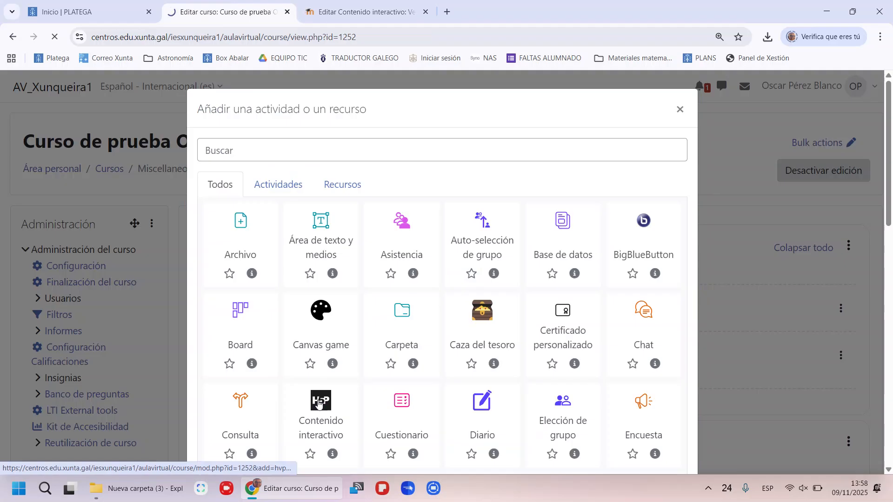
left_click(321, 403)
scroll(477, 323, "down", 5)
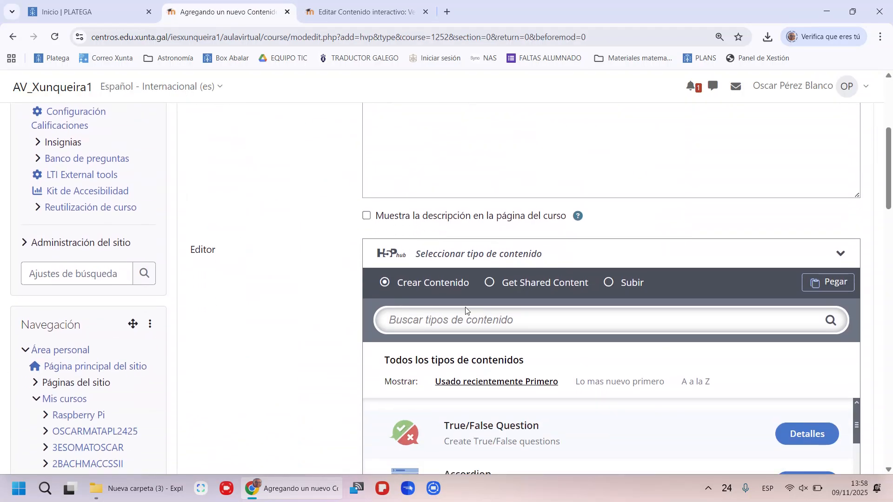
left_click(477, 323)
type("inte")
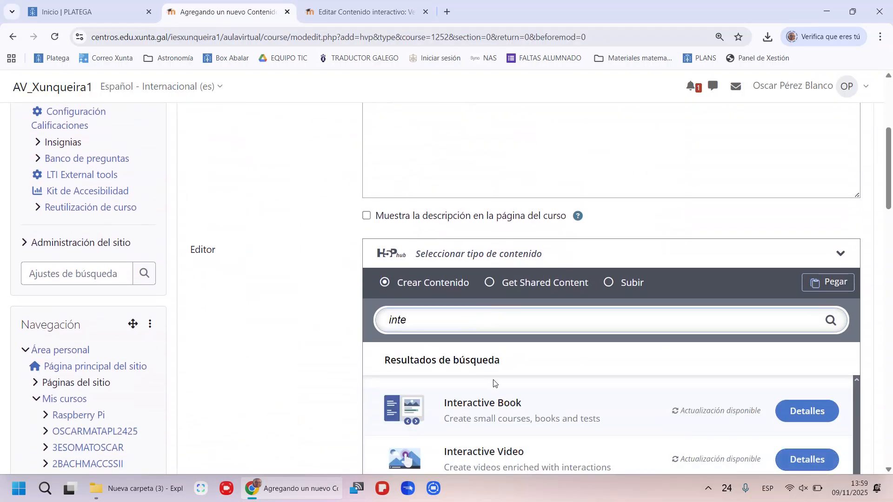
left_click(504, 391)
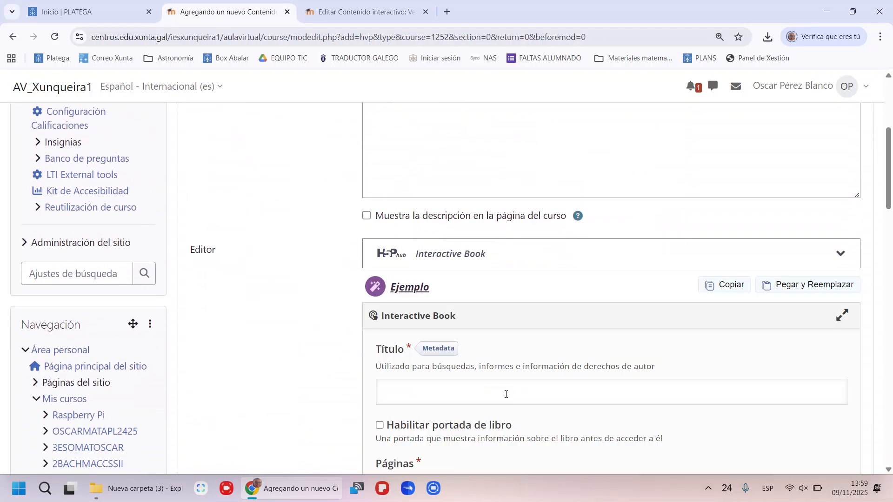
Title the interactive book "Libro interactivo".
scroll(446, 277, "down", 2)
left_click(445, 276)
type("Libro inter")
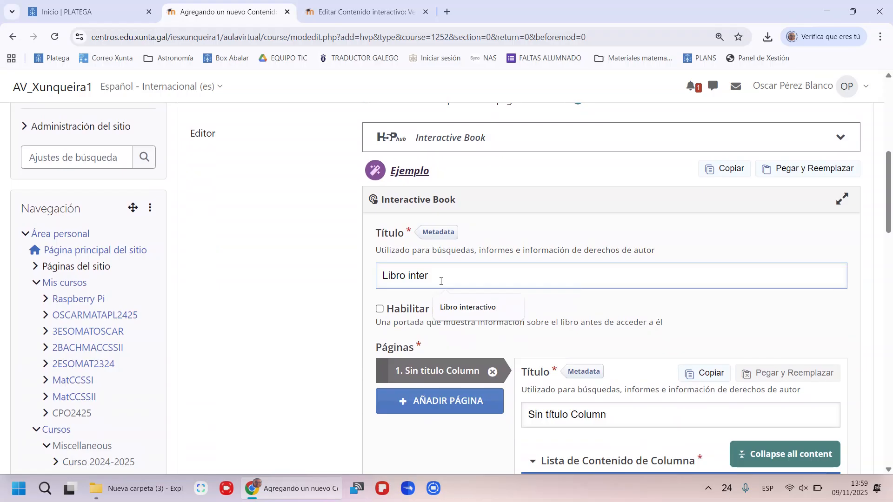
left_click(470, 307)
scroll(516, 283, "down", 5)
scroll(515, 283, "up", 3)
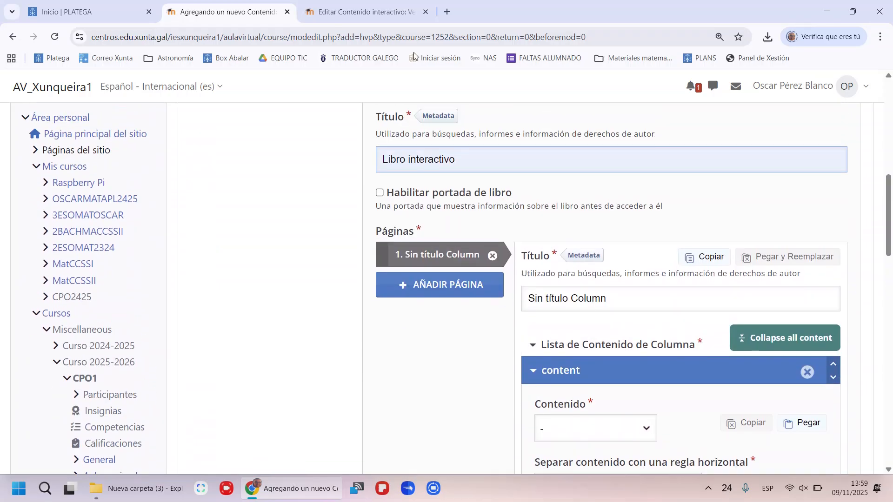
Copy the whole True/False Question content from the Verdadeiro falso activity's editing form.
left_click(354, 13)
scroll(479, 221, "down", 4)
scroll(479, 221, "down", 5)
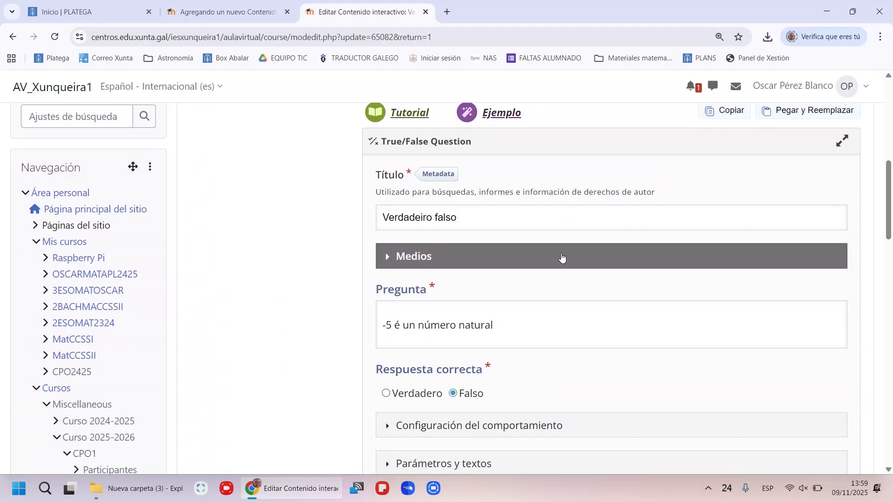
scroll(562, 256, "up", 3)
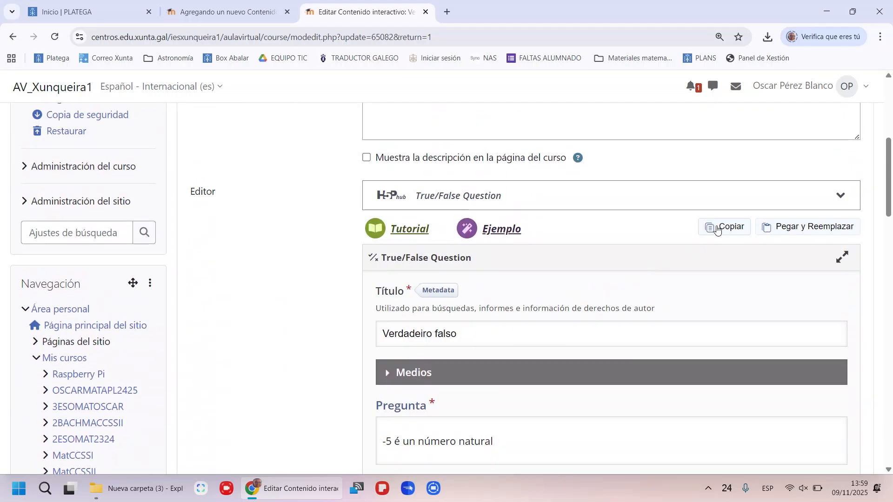
left_click(718, 228)
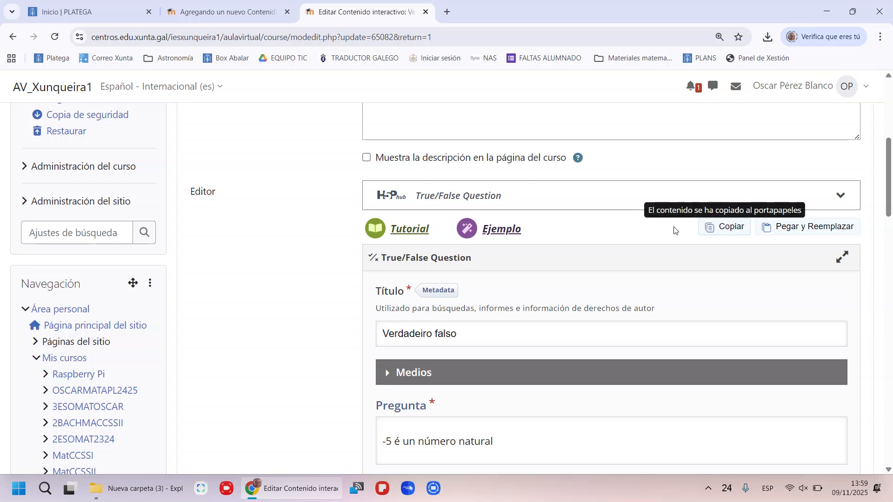
Paste the copied True/False Question as the content of the interactive book's first page and review its fields.
left_click(225, 14)
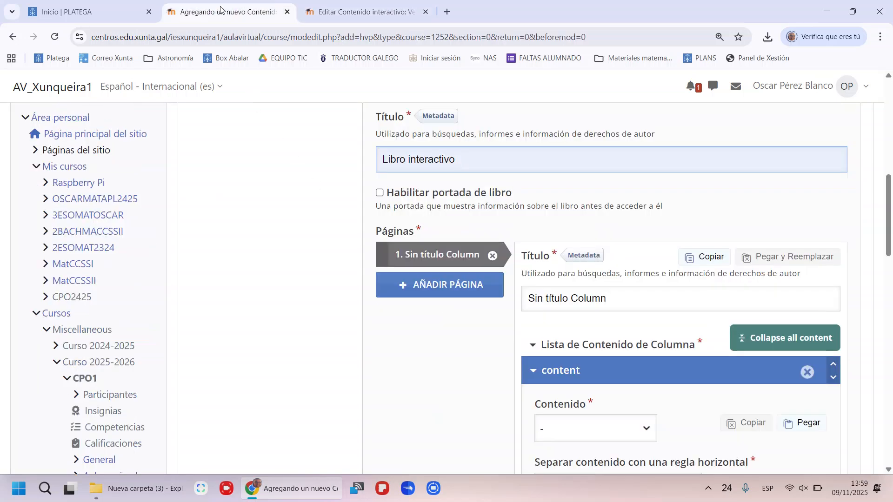
scroll(359, 121, "down", 3)
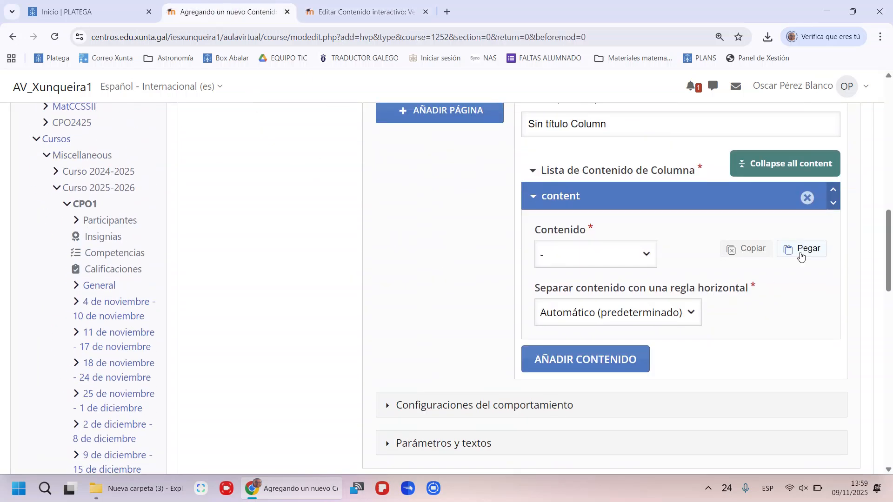
left_click(801, 251)
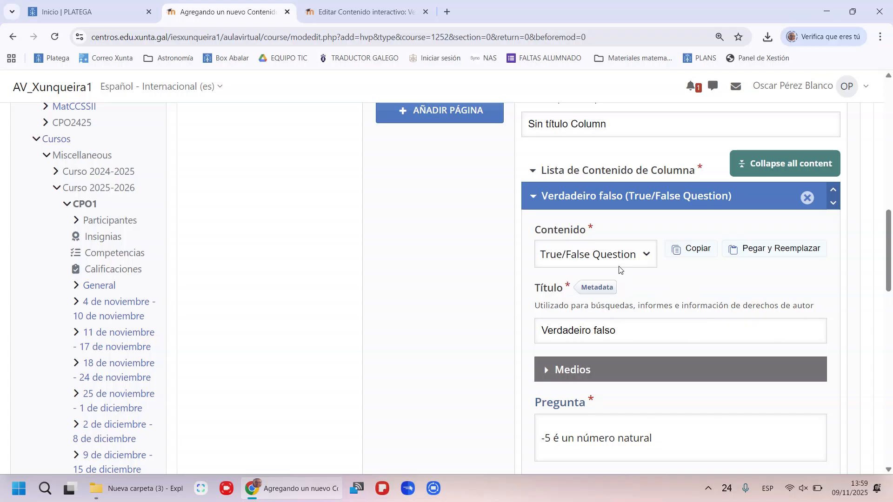
scroll(741, 266, "up", 7)
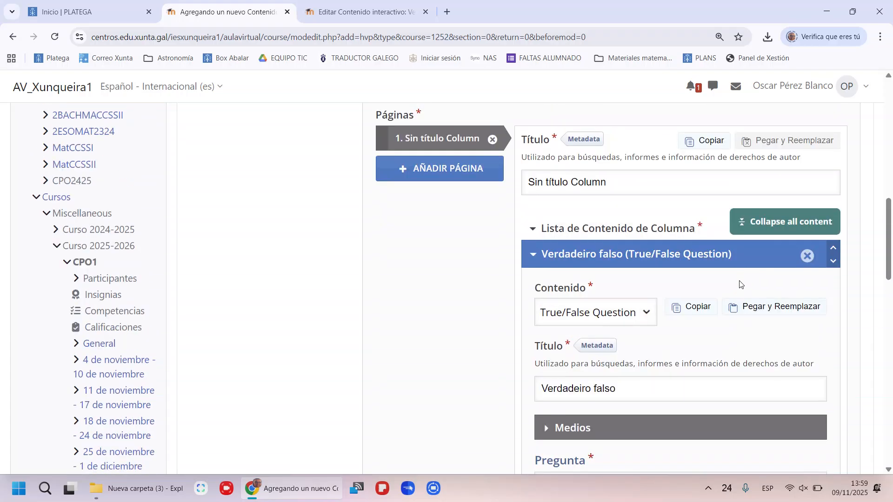
scroll(775, 257, "up", 1)
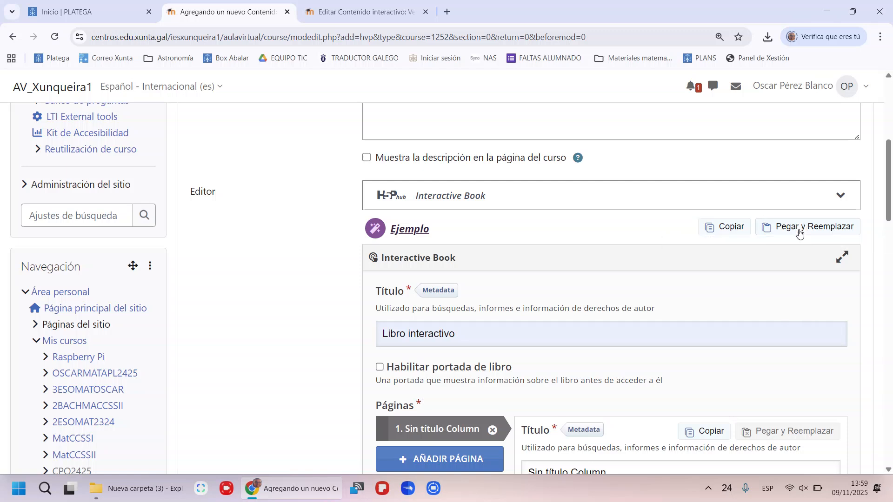
scroll(798, 231, "down", 5)
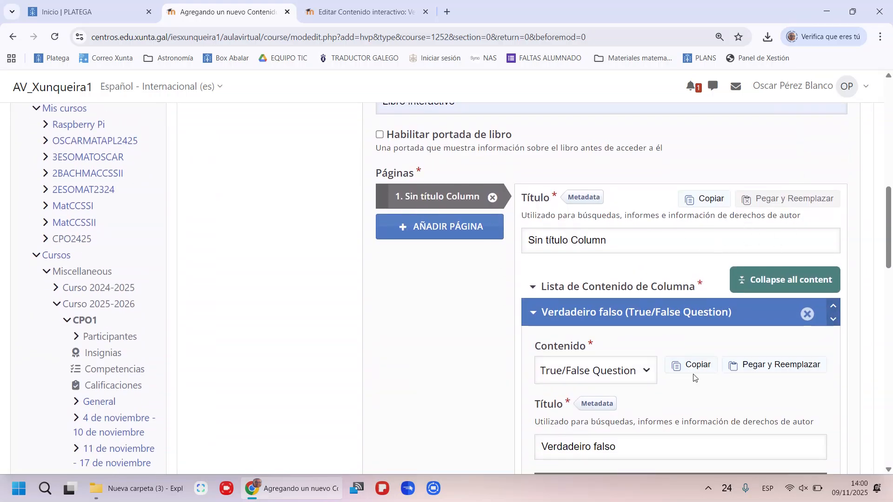
scroll(638, 314, "down", 1)
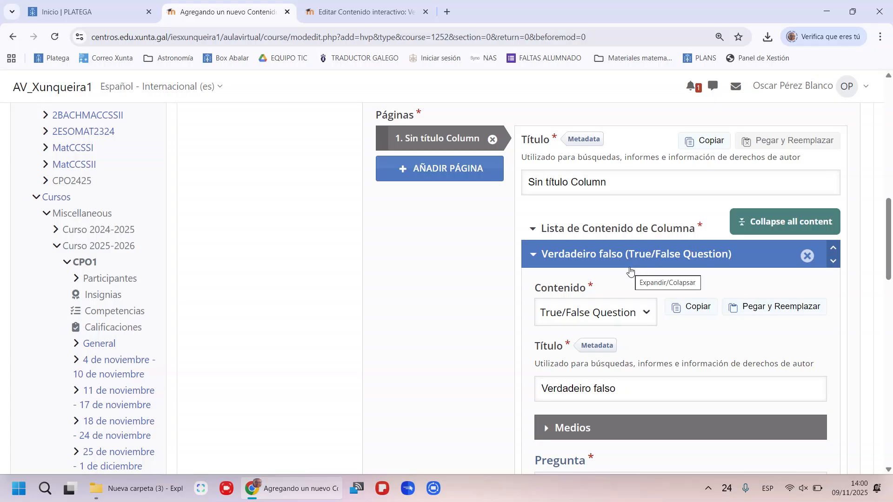
scroll(605, 297, "down", 7)
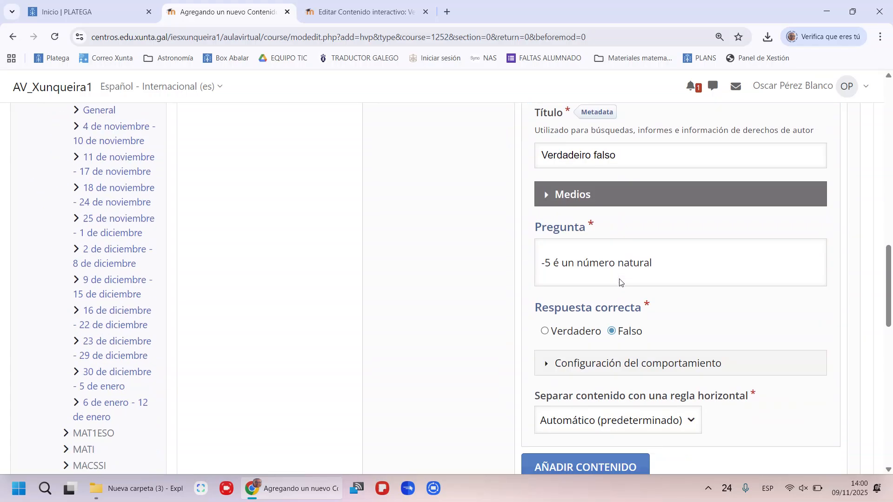
Save the interactive book, return to the course and open Libro interactivo to check the embedded true/false question.
scroll(593, 316, "down", 6)
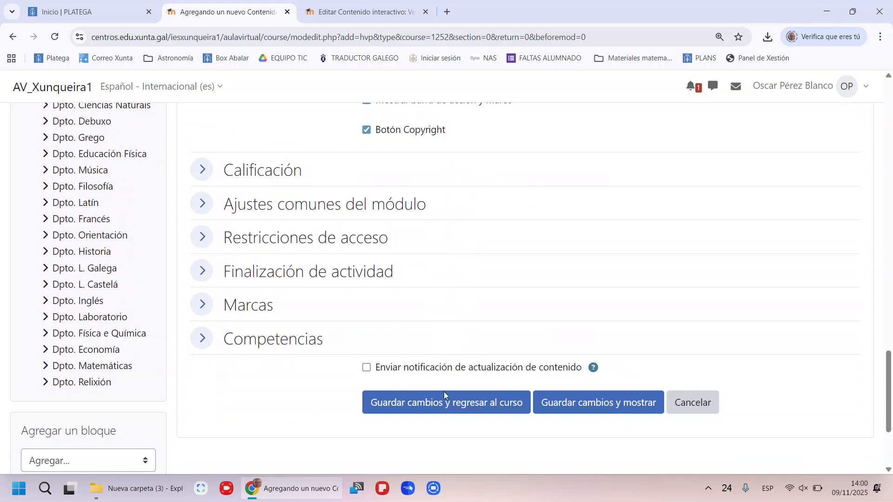
left_click(444, 401)
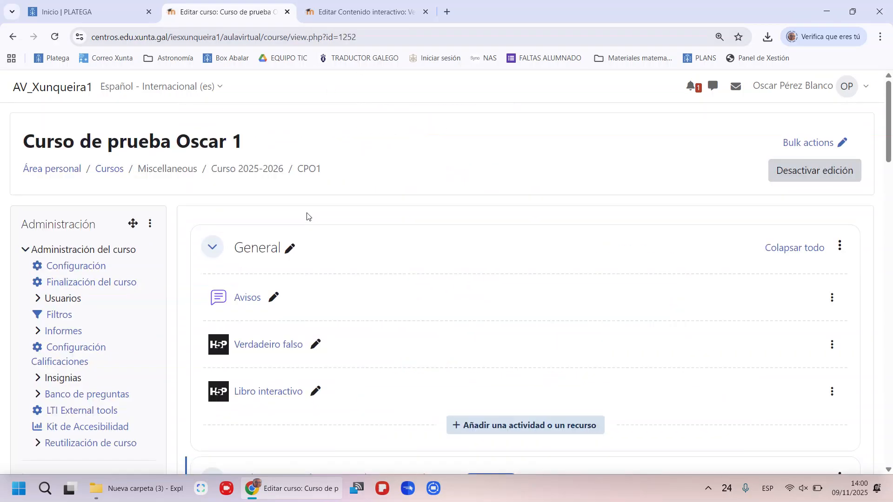
left_click(268, 286)
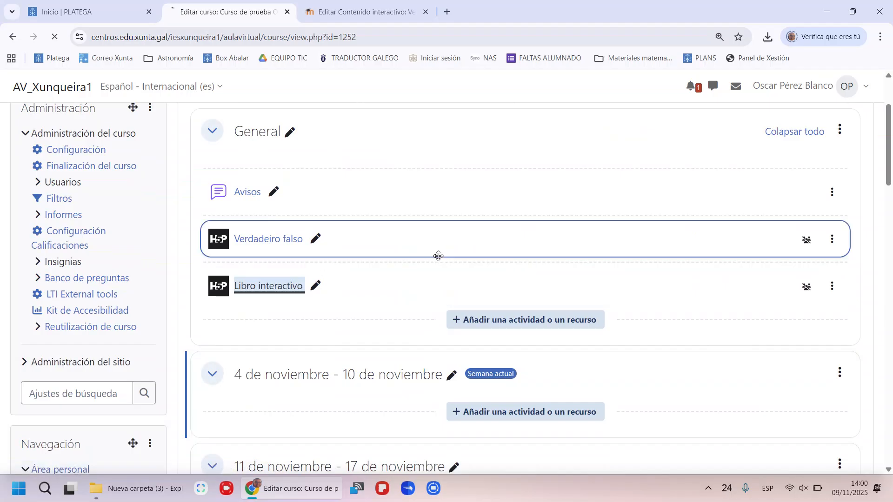
scroll(331, 273, "down", 3)
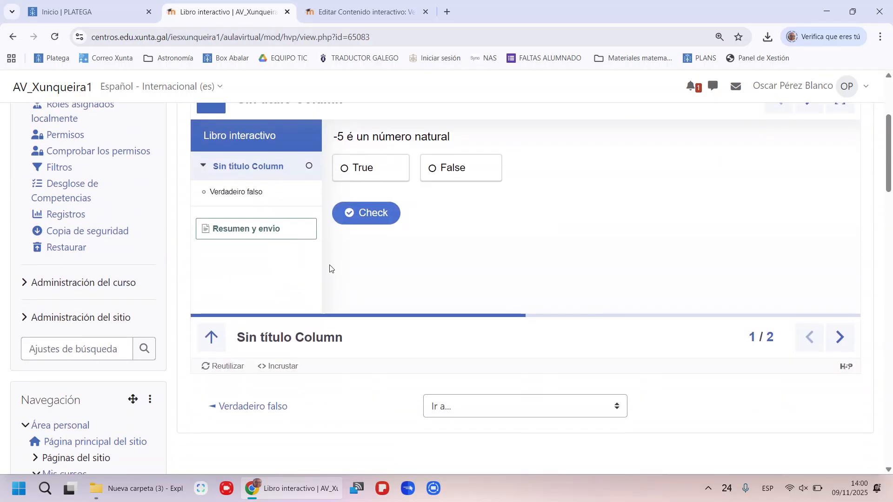
scroll(415, 186, "up", 1)
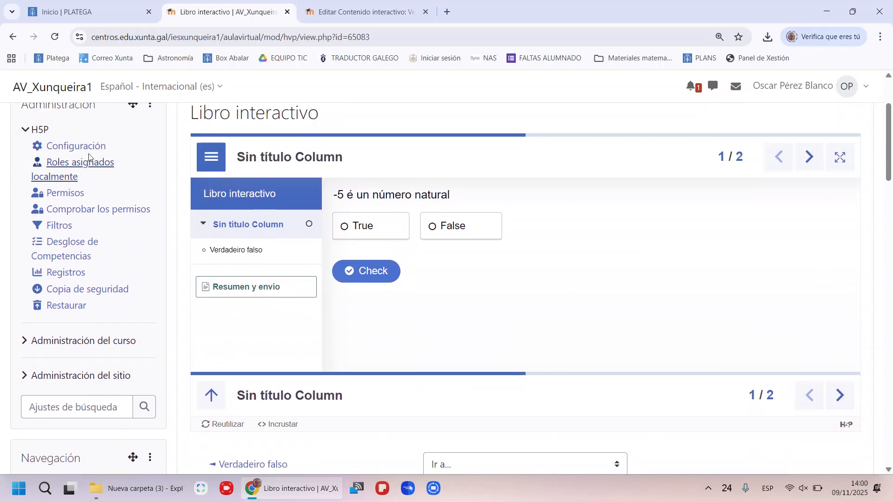
scroll(285, 157, "up", 2)
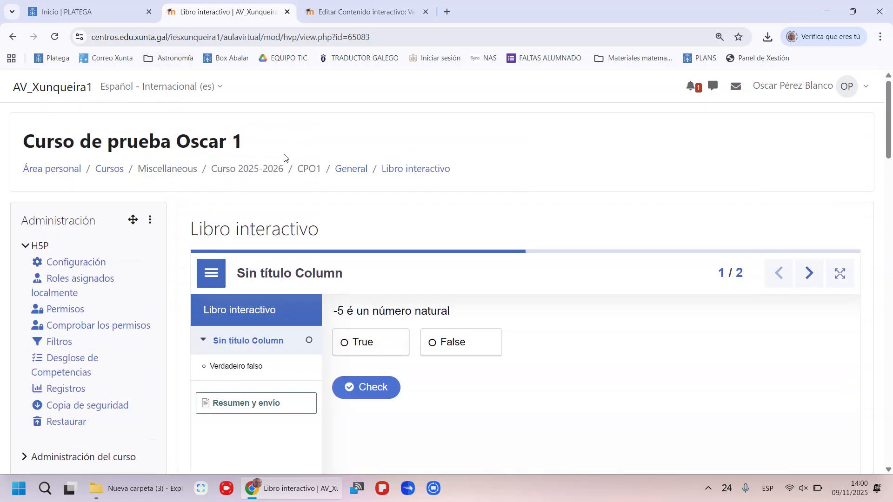
Return to course CPO1, add an H5P activity to the General section and name it "Verdadeiro ou falso".
left_click(308, 169)
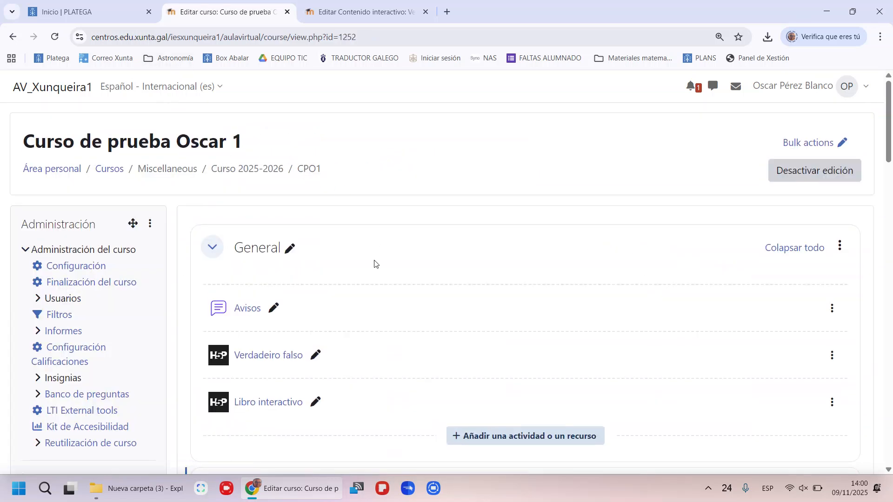
scroll(377, 263, "down", 2)
left_click(530, 320)
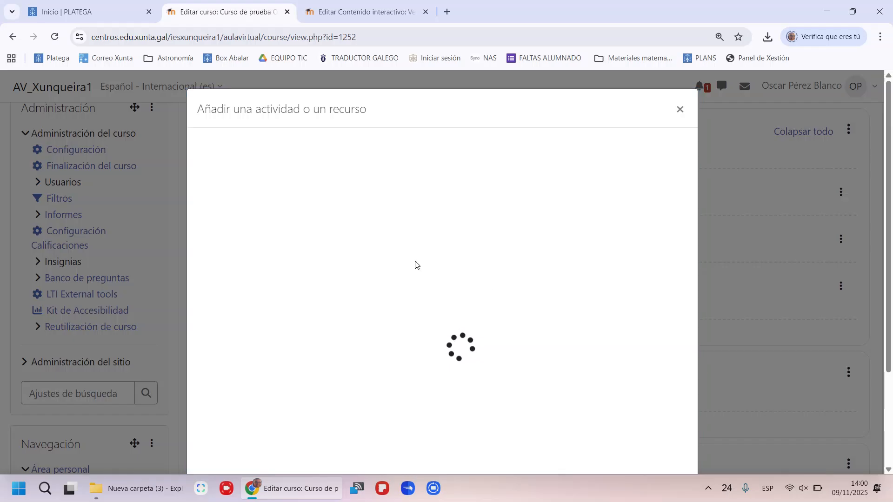
scroll(410, 307, "down", 5)
left_click(403, 359)
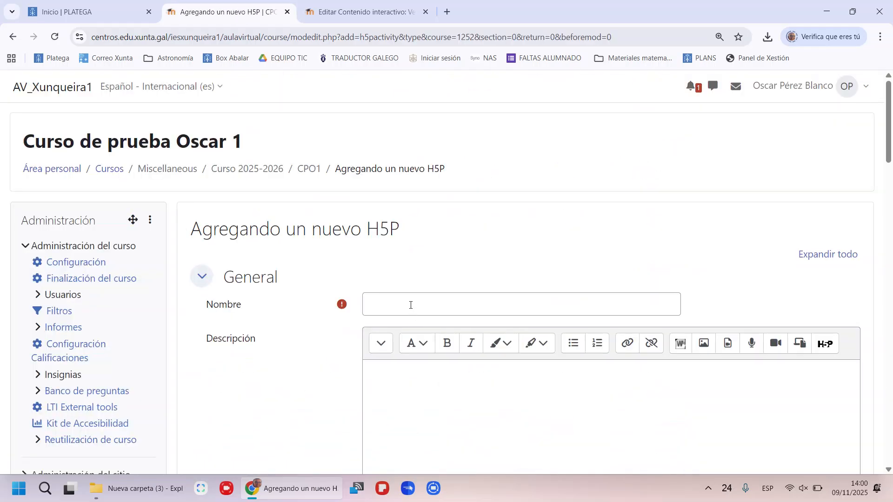
left_click(409, 305)
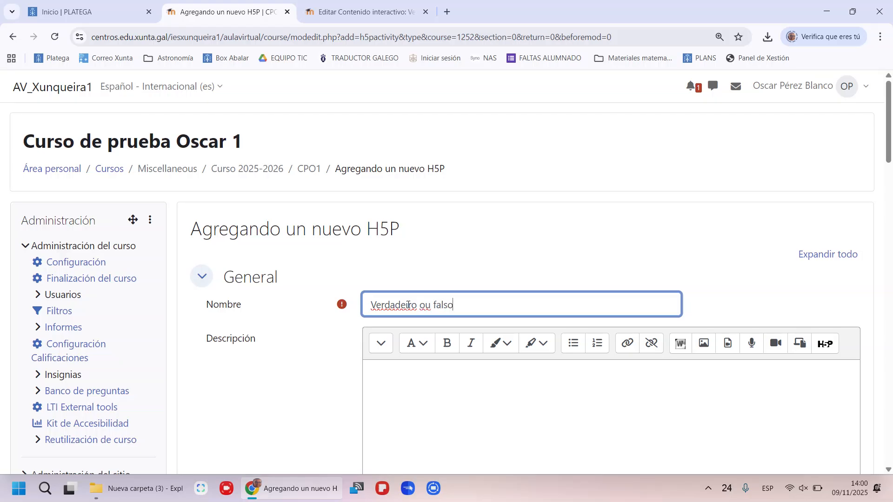
scroll(409, 305, "down", 6)
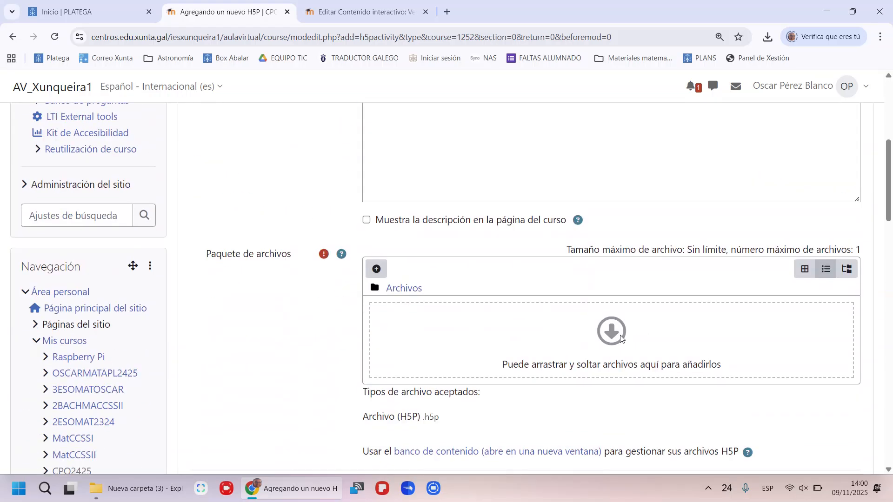
left_click(378, 271)
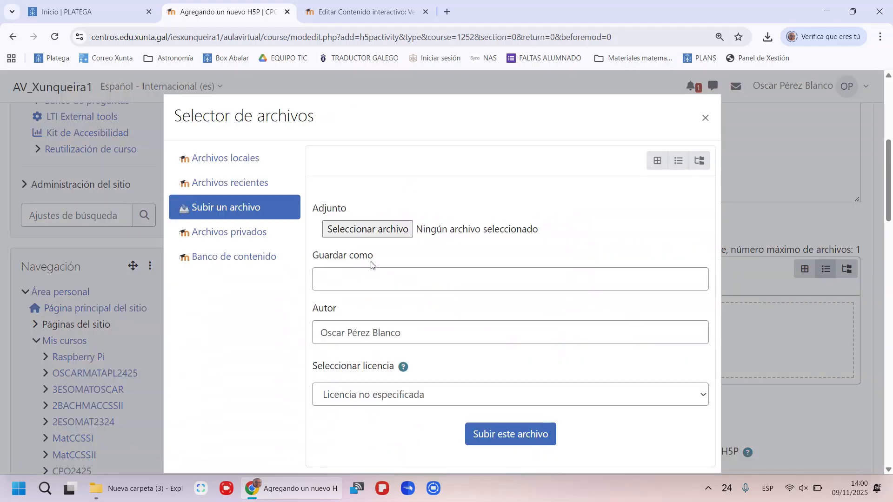
left_click(361, 231)
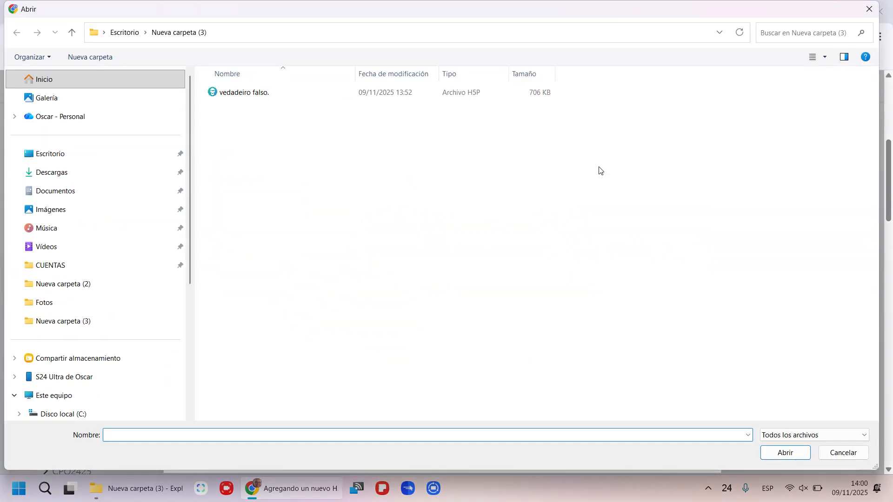
left_click(869, 11)
left_click(706, 117)
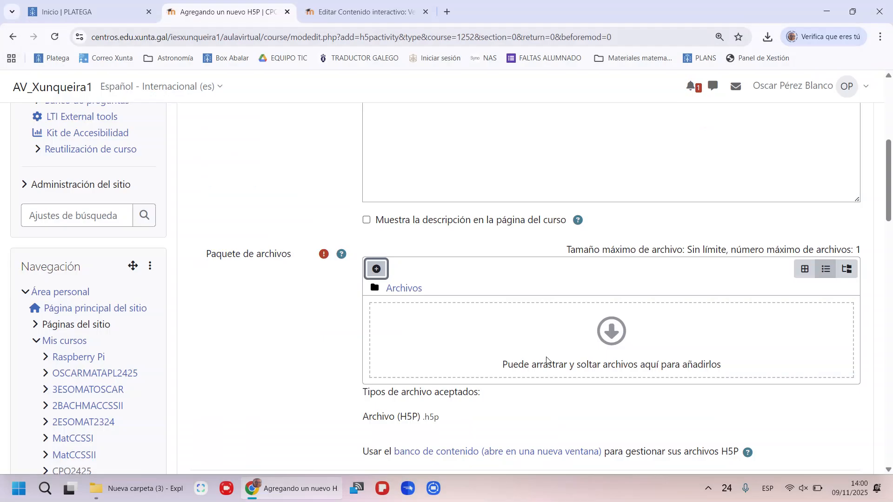
Upload the H5P file "vedadeiro falso." from File Explorer as the activity's package, save and return to the course.
left_click(172, 488)
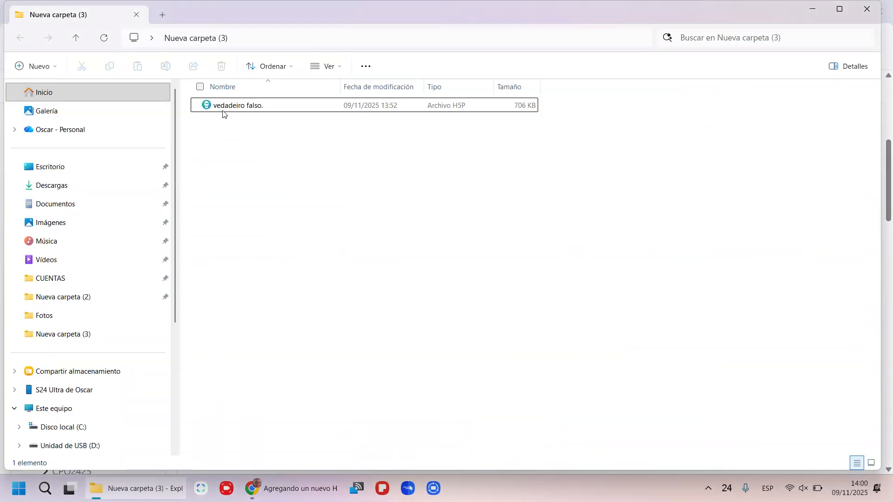
left_click_drag(223, 114, 593, 354)
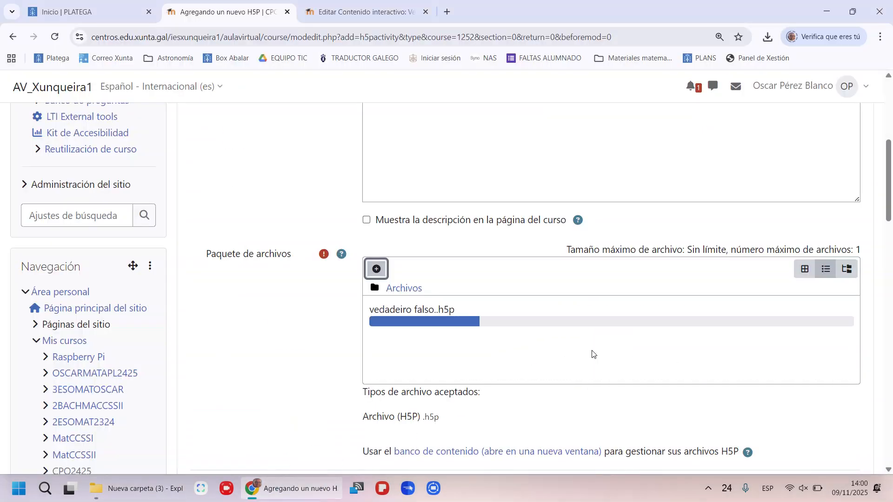
scroll(581, 354, "down", 10)
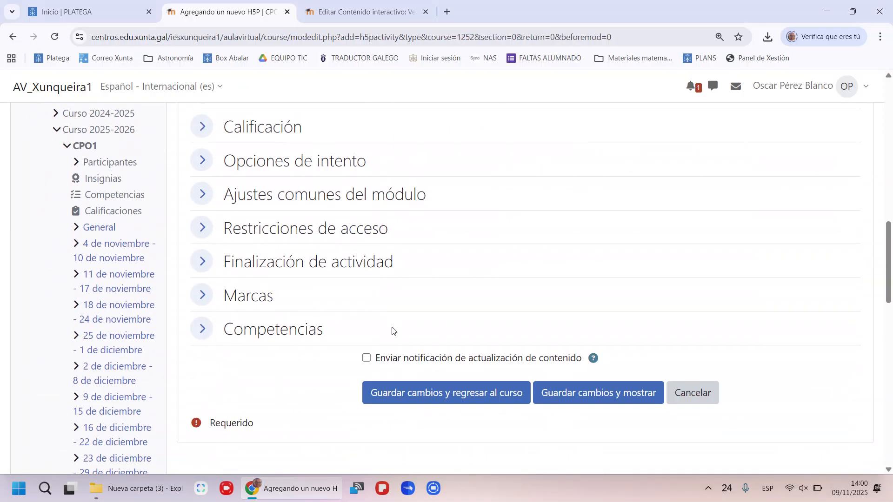
left_click(460, 292)
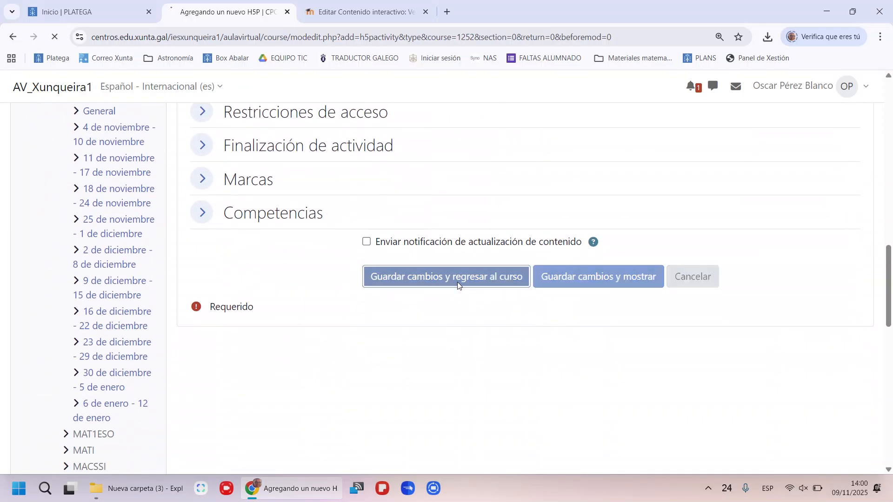
Open the Verdadeiro ou falso activity and examine its settings, including the details of the uploaded package file.
scroll(375, 262, "down", 2)
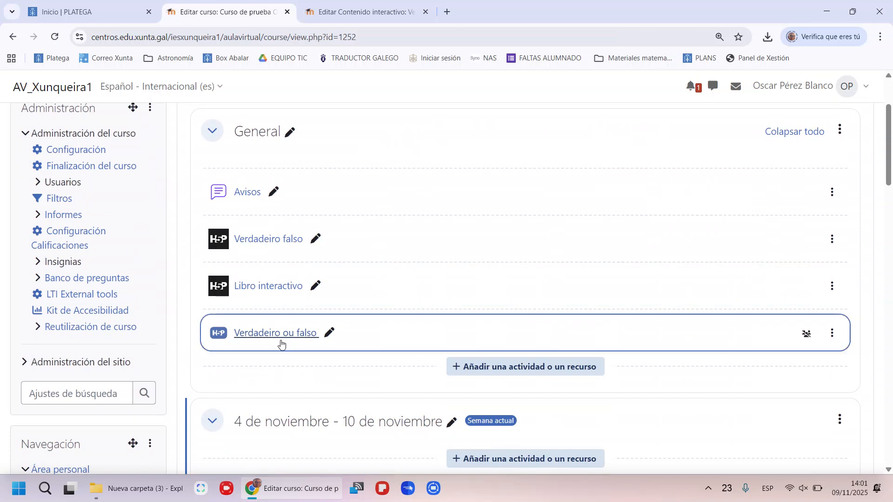
left_click(279, 335)
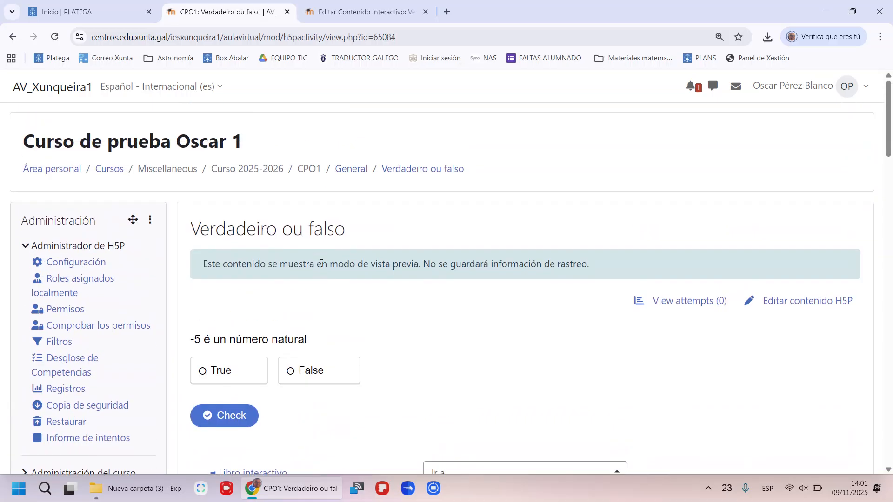
left_click(78, 263)
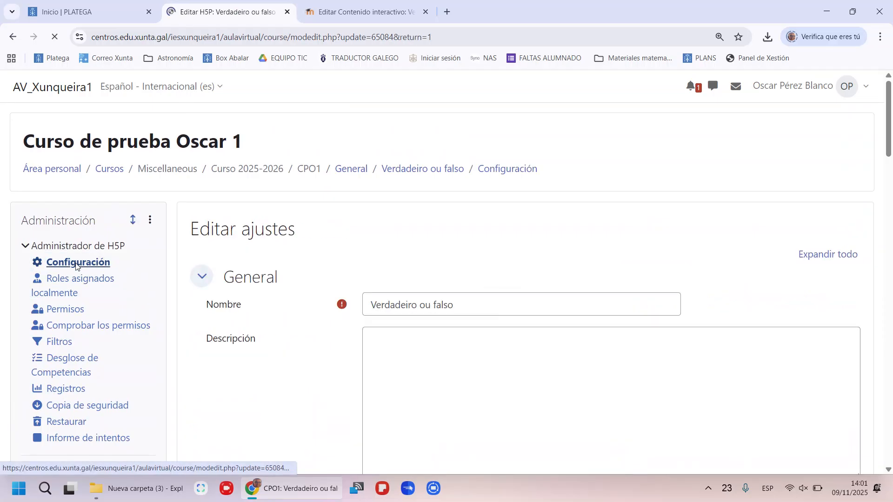
scroll(321, 266, "down", 5)
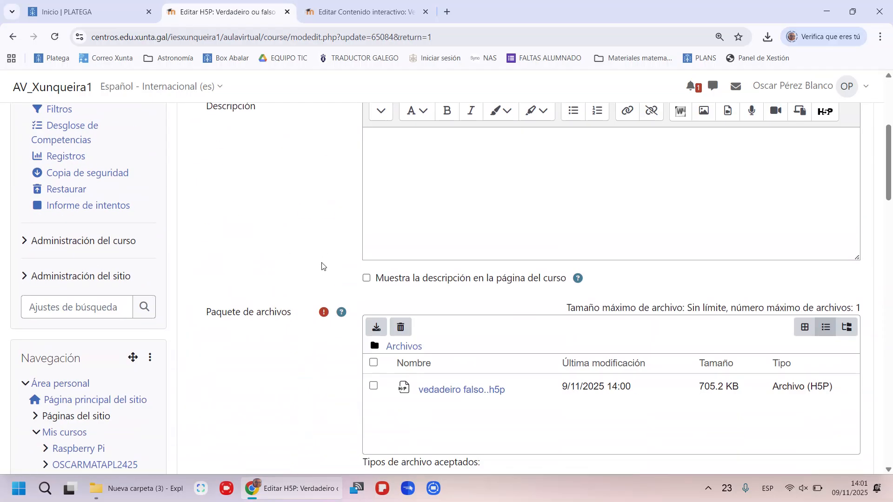
scroll(322, 267, "down", 3)
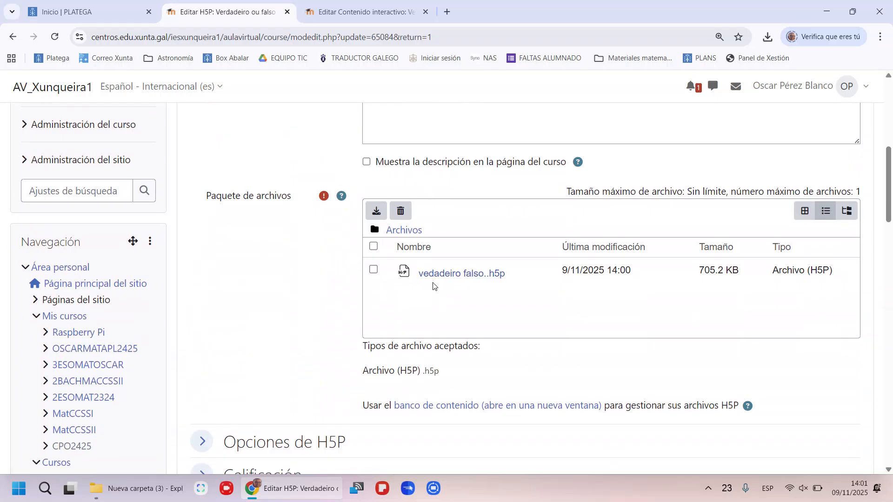
left_click(457, 275)
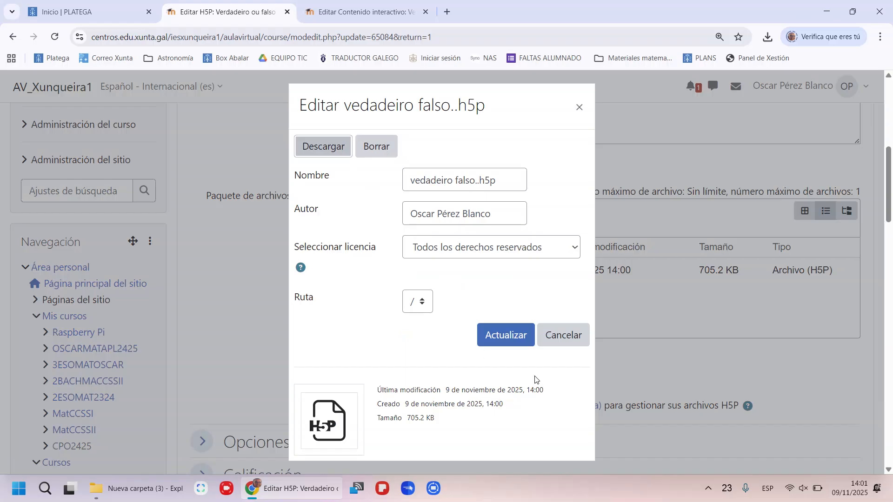
left_click(575, 334)
scroll(566, 329, "down", 5)
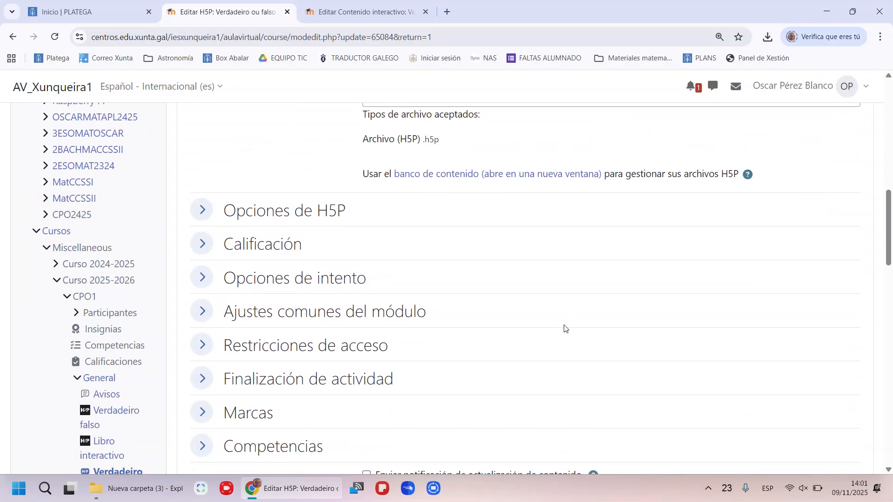
scroll(565, 329, "up", 2)
scroll(565, 329, "up", 10)
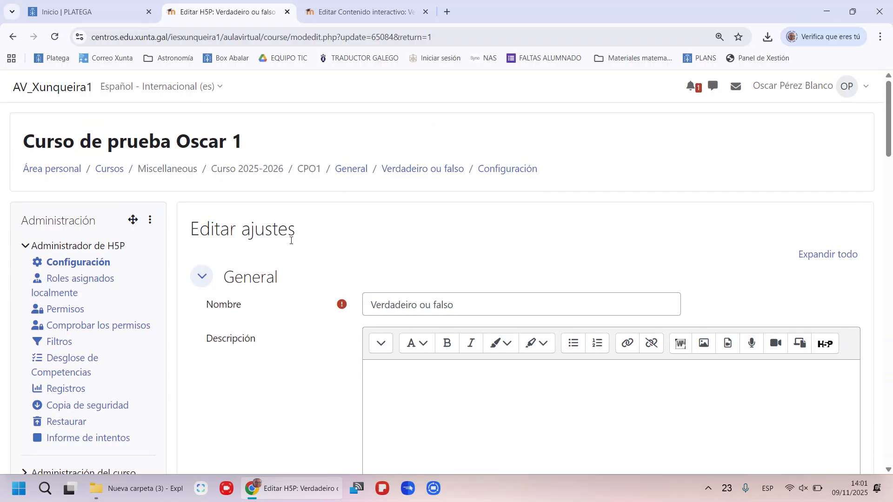
Return to course CPO1 and open its content bank from the site pages.
left_click(309, 169)
scroll(146, 256, "down", 2)
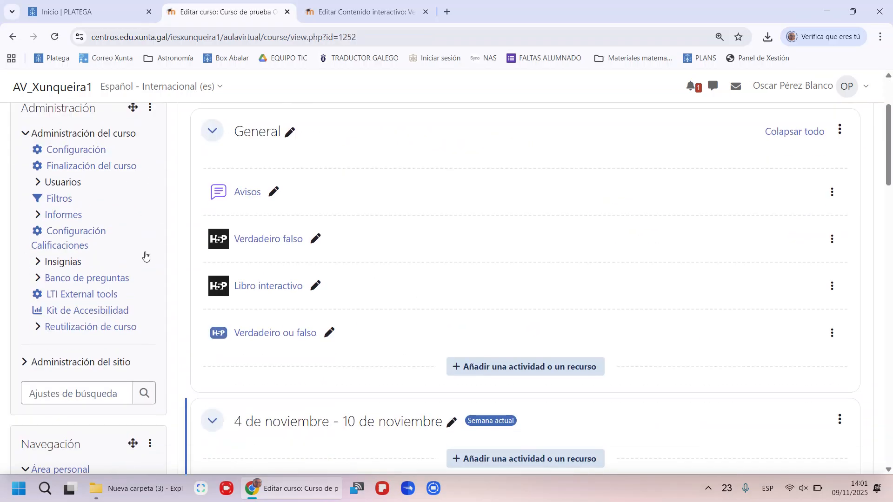
scroll(124, 238, "down", 3)
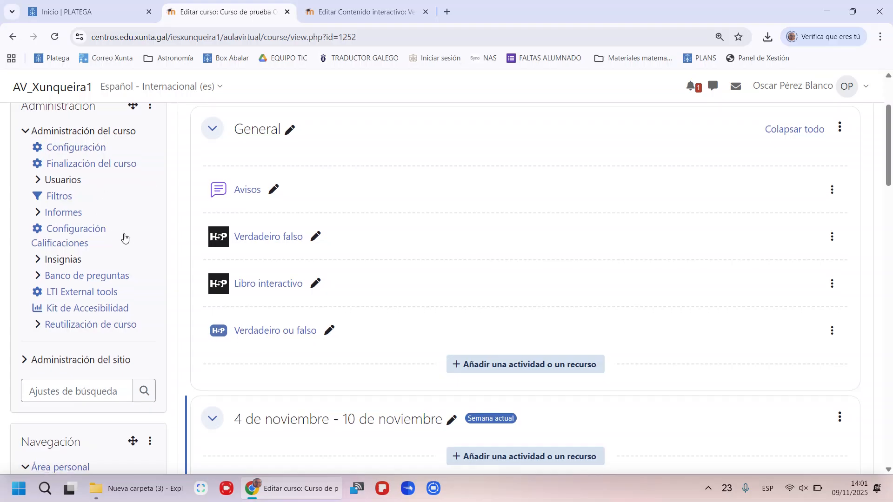
scroll(124, 238, "down", 2)
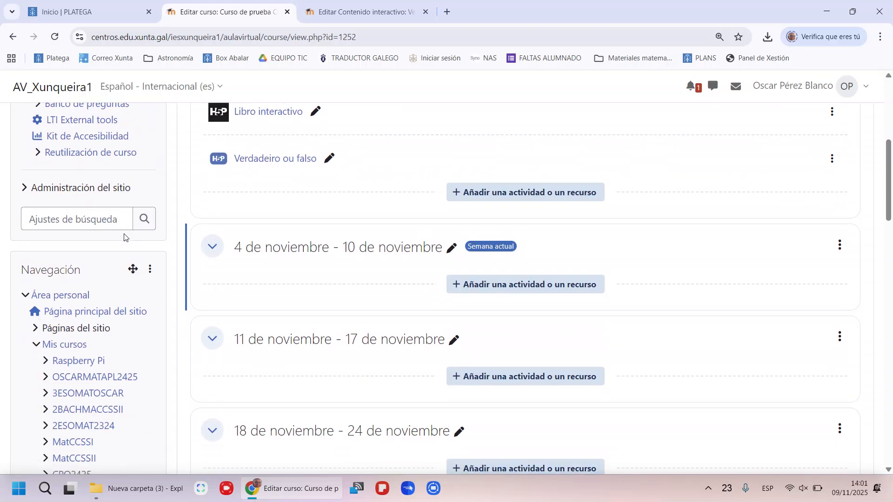
left_click(79, 273)
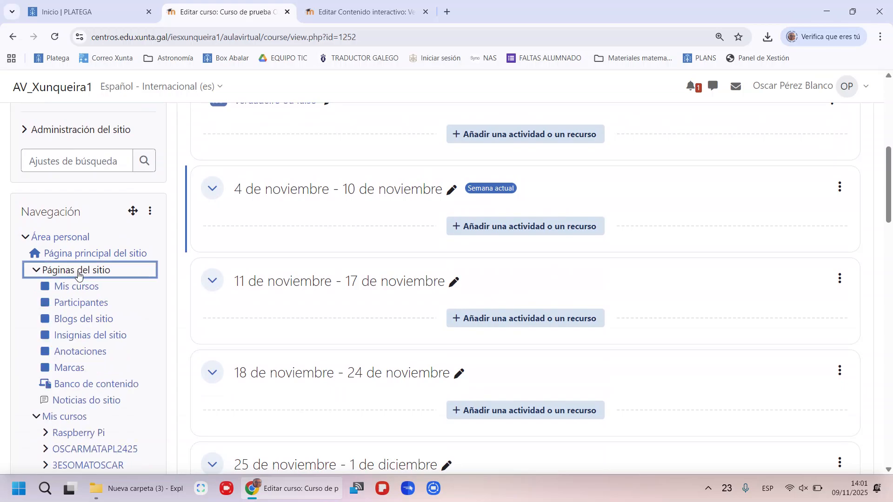
scroll(112, 318, "down", 1)
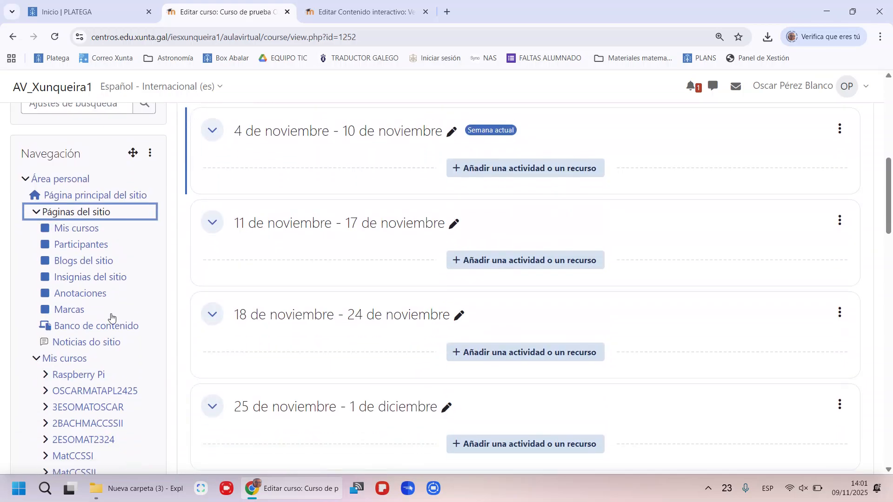
left_click(87, 328)
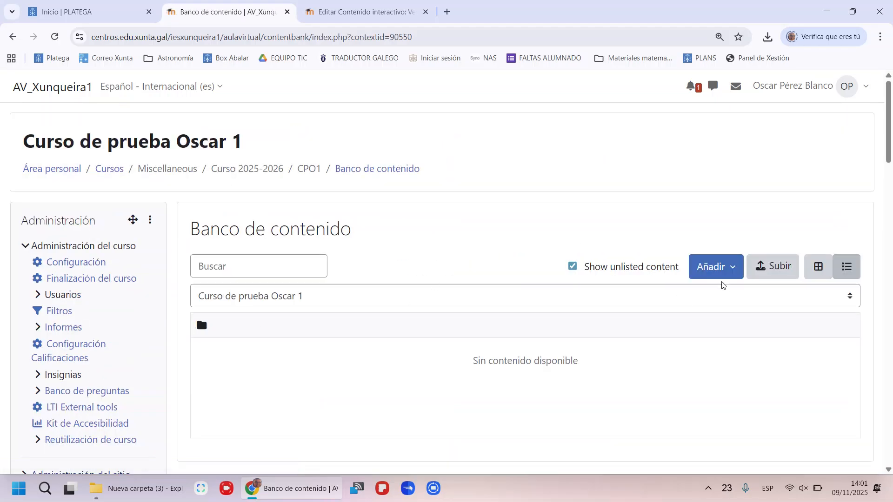
Look through the H5P content types that can be added to the course's content bank.
left_click(720, 269)
scroll(677, 326, "down", 5)
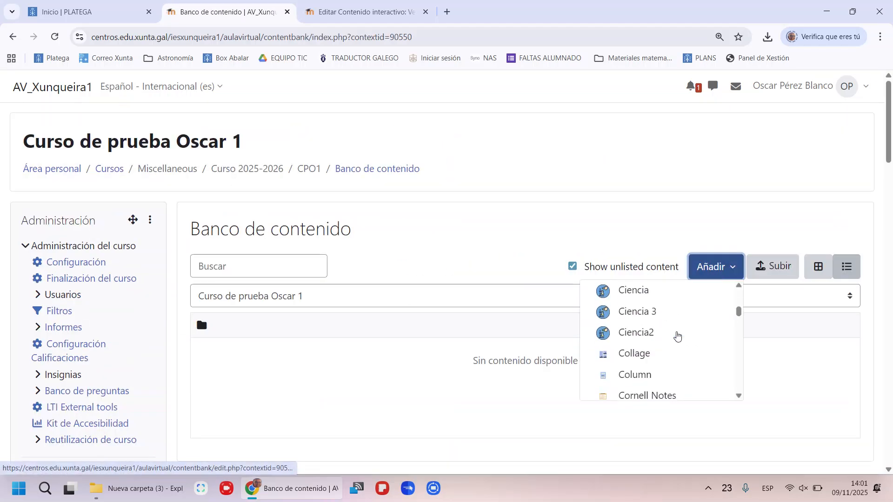
scroll(678, 335, "down", 10)
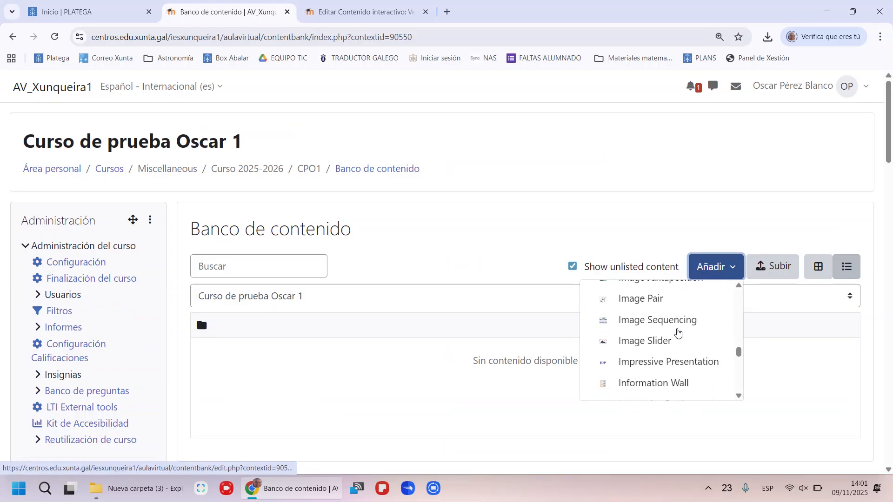
scroll(679, 332, "up", 7)
scroll(679, 331, "down", 3)
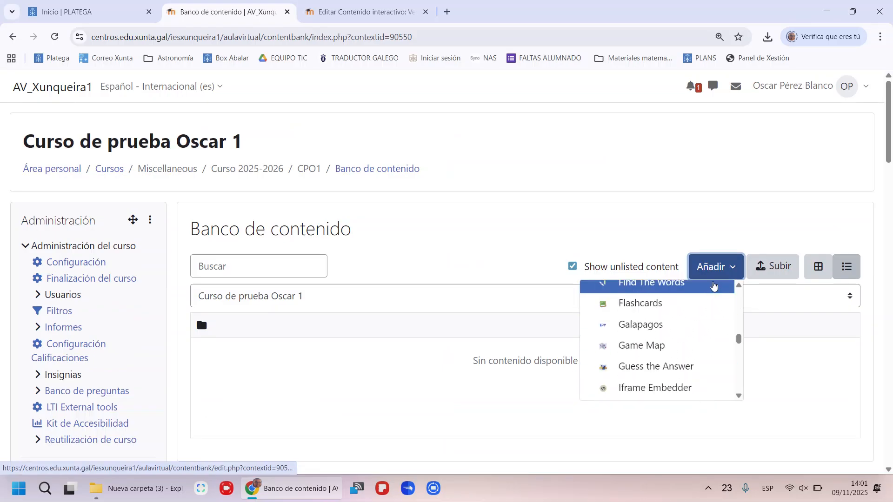
Browse the remaining H5P content types the content bank can add and check the list of courses whose banks can be chosen.
left_click(712, 276)
left_click(706, 277)
scroll(686, 319, "down", 3)
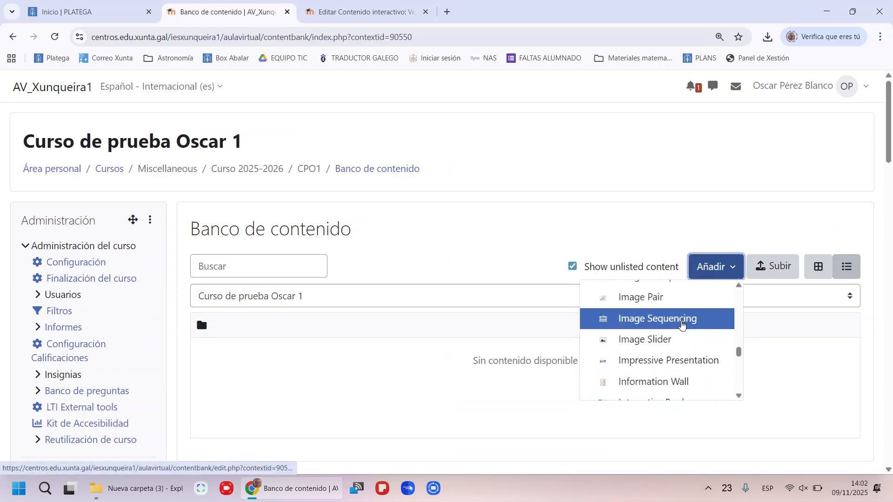
scroll(682, 325, "down", 4)
scroll(680, 323, "up", 18)
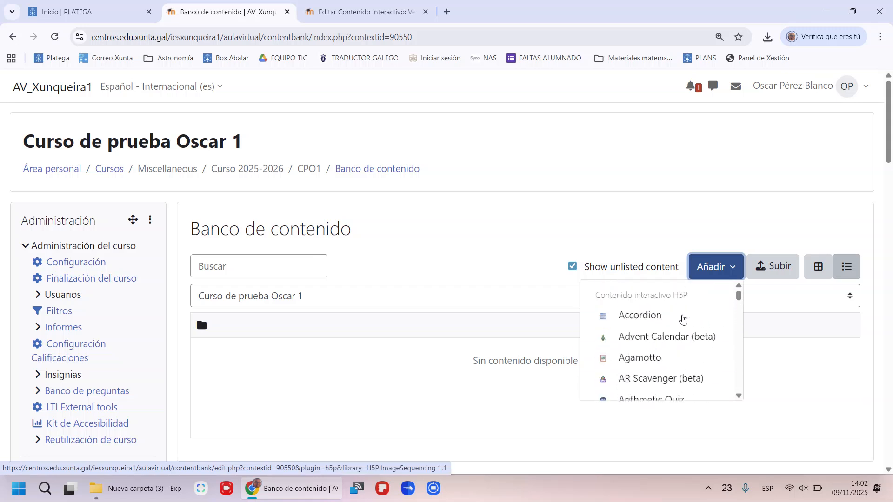
left_click(718, 271)
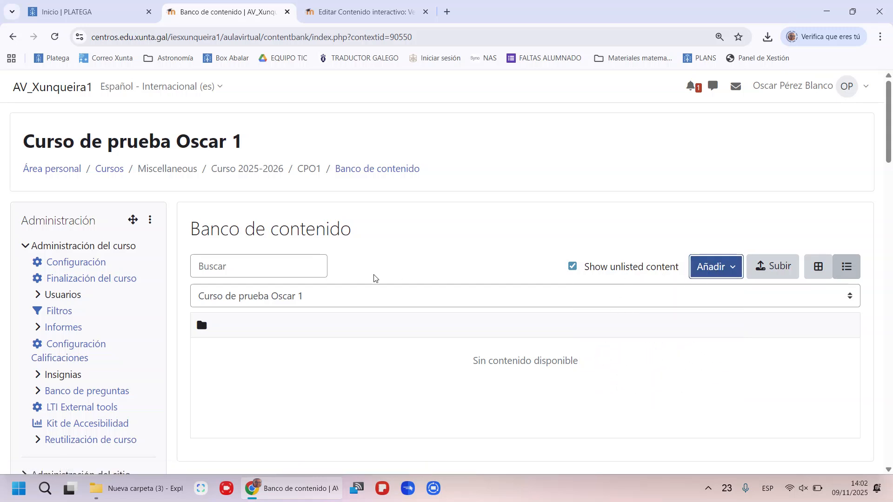
left_click(258, 303)
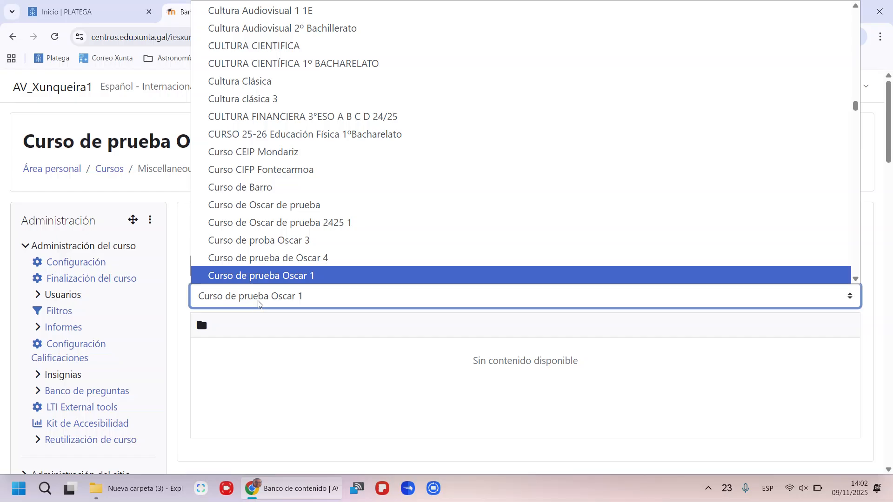
left_click(258, 303)
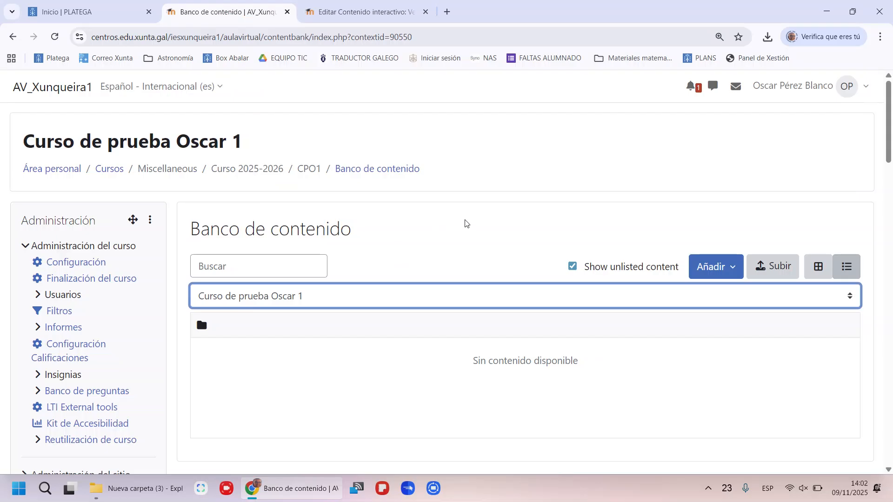
left_click(474, 222)
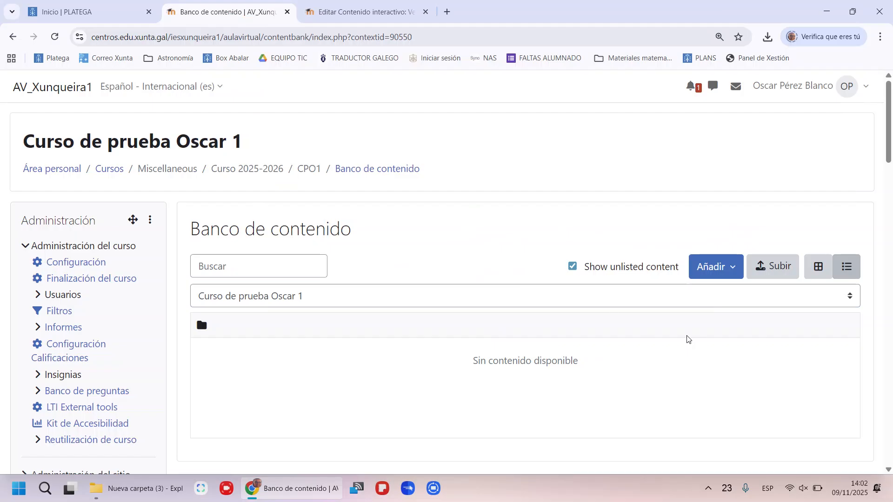
Upload the file "vedadeiro falso..h5p" from File Explorer to the course's content bank and save the changes.
left_click(774, 270)
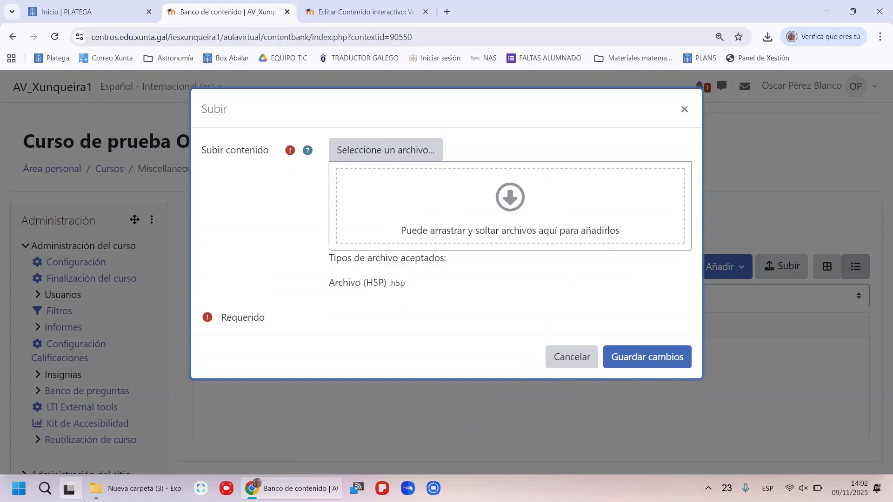
key("alt+Tab")
left_click_drag(246, 108, 403, 215)
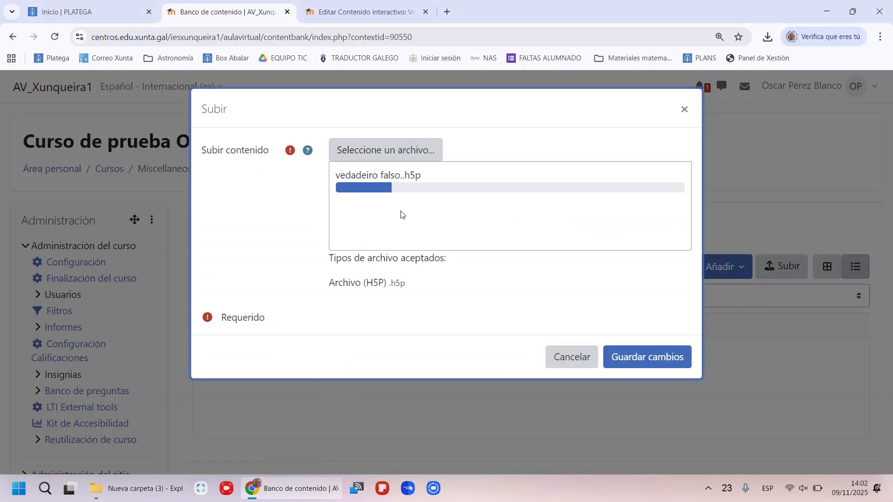
left_click(648, 357)
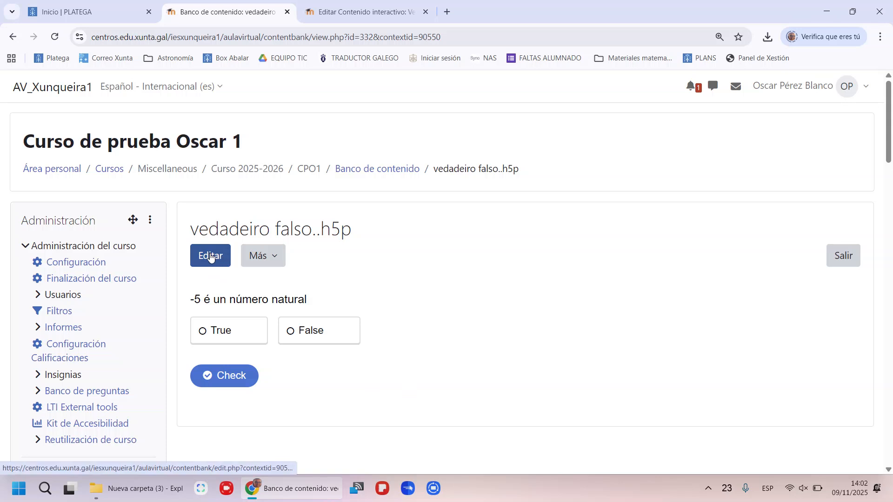
Check the extra actions for the uploaded question, open it for editing and copy its H5P content.
left_click(263, 256)
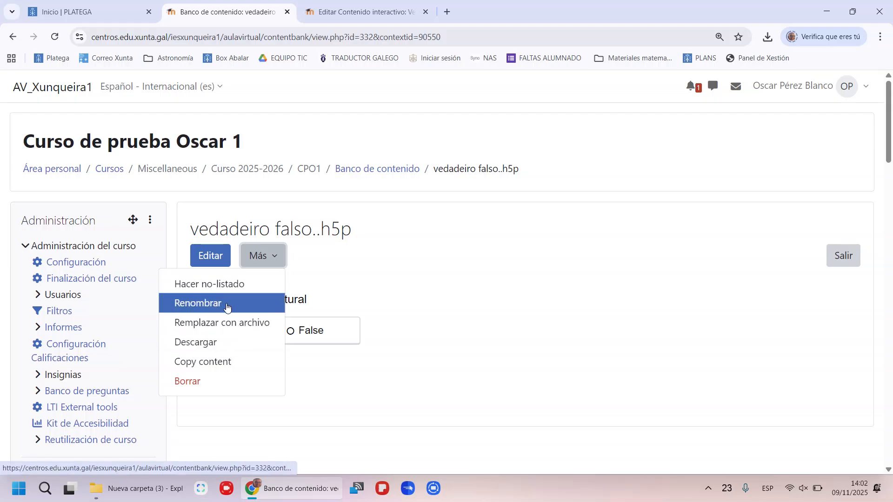
left_click(209, 259)
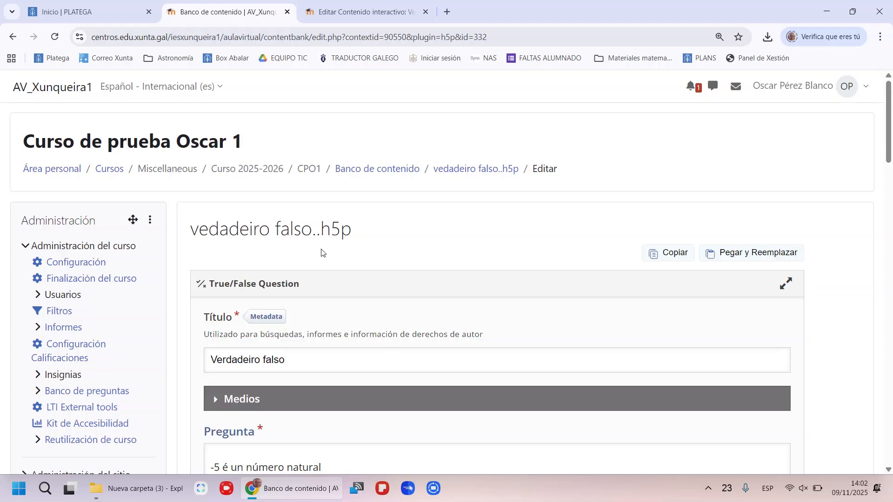
scroll(504, 237, "down", 2)
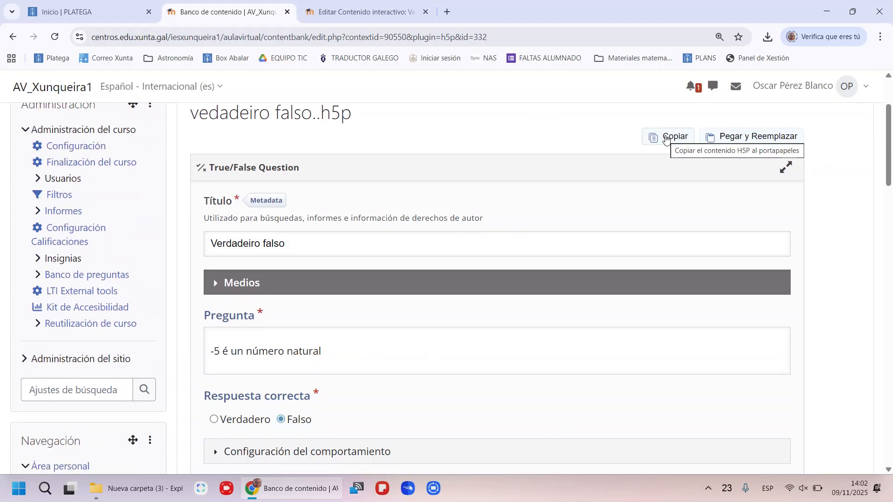
left_click(668, 145)
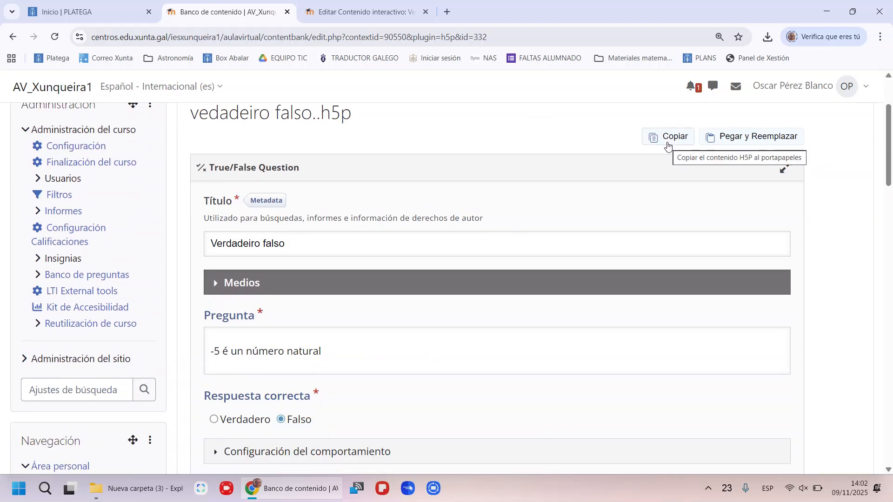
left_click(668, 140)
In the other browser tab, return to course CPO1 and open the settings of the Libro interactivo activity.
left_click(355, 11)
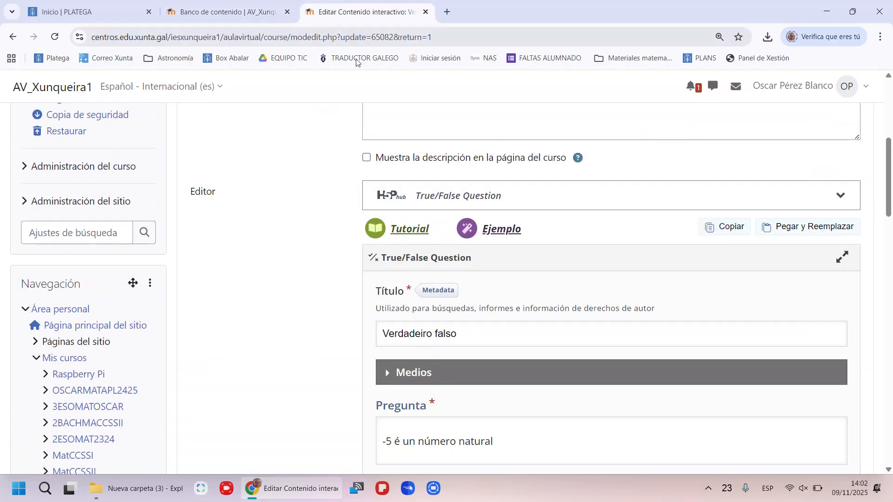
scroll(339, 211, "up", 6)
left_click(308, 168)
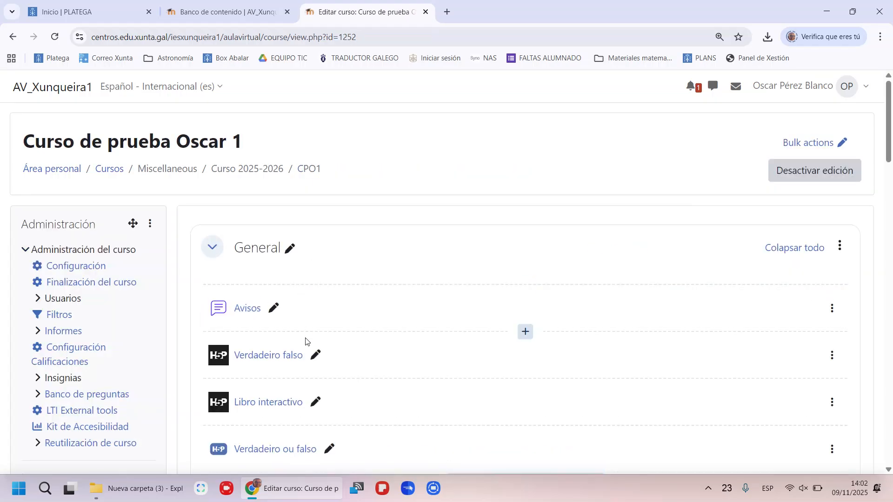
left_click(269, 403)
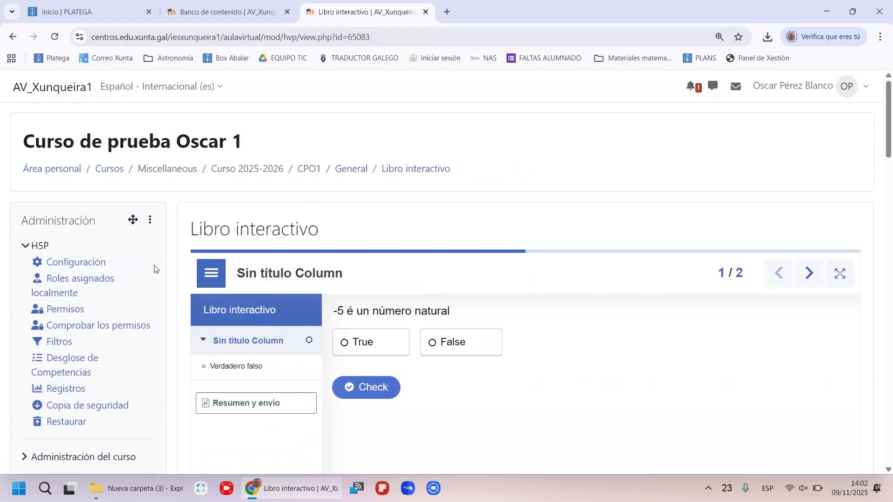
left_click(74, 262)
scroll(414, 278, "down", 10)
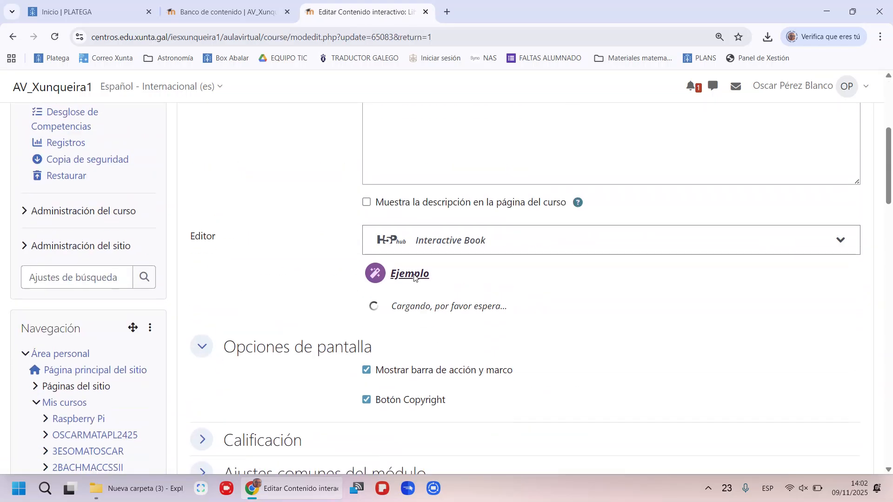
Add a second page to the Interactive Book with the copied true/false question pasted as its content, then save and display the activity.
left_click(420, 176)
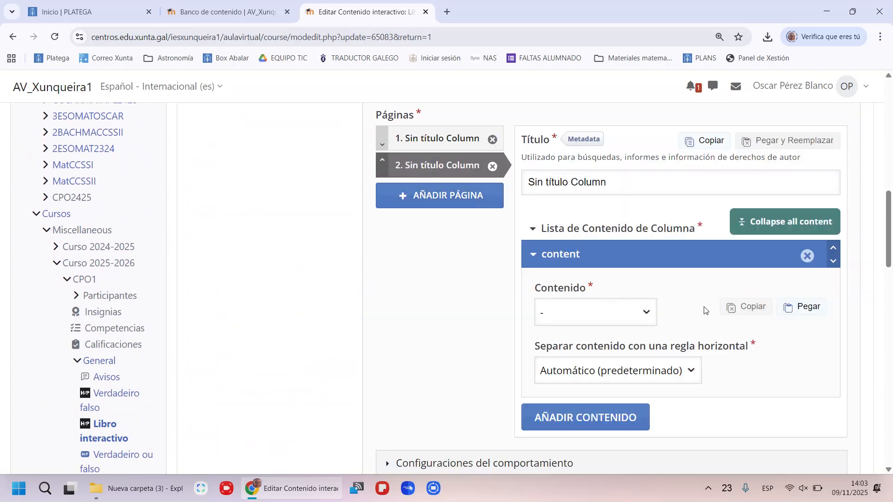
left_click(803, 307)
scroll(613, 325, "down", 2)
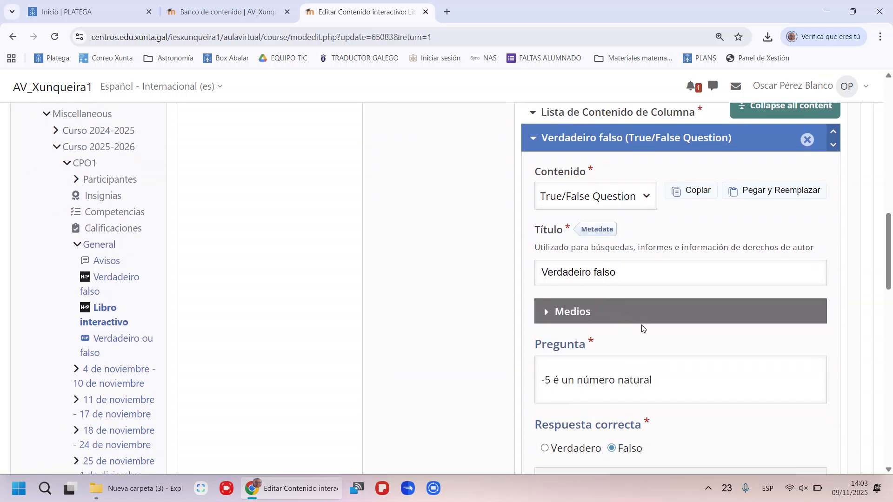
scroll(634, 328, "down", 20)
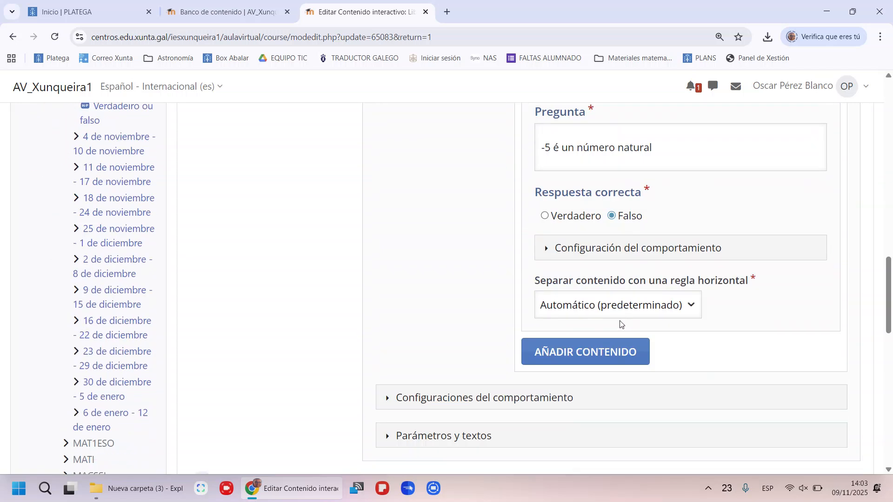
left_click(603, 238)
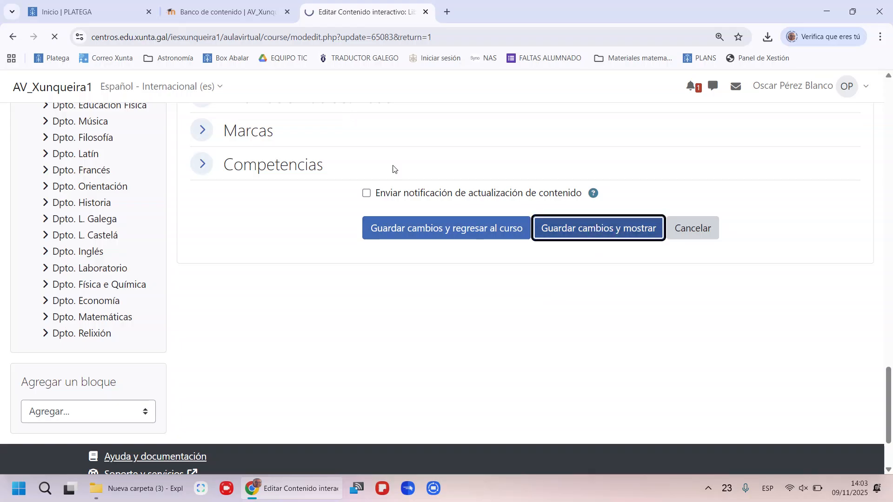
left_click(458, 232)
Back in the content bank tab, cancel editing the uploaded question and return to the bank's content list.
left_click(223, 19)
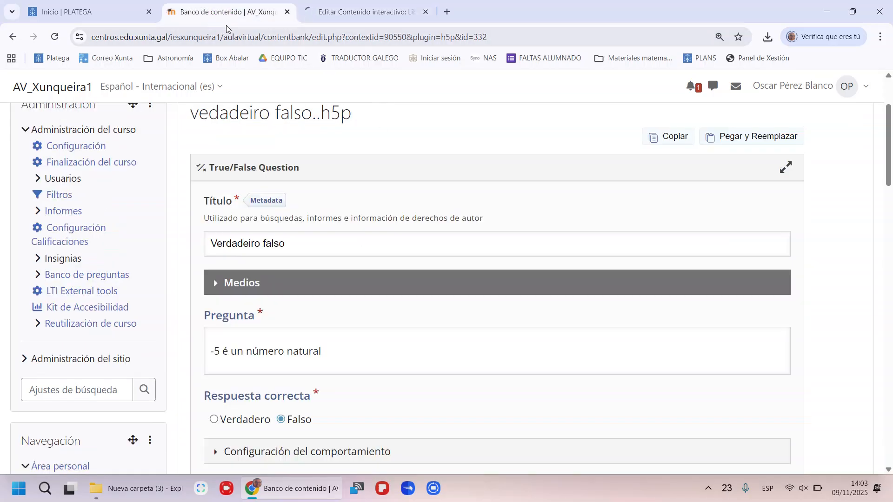
scroll(500, 197, "down", 7)
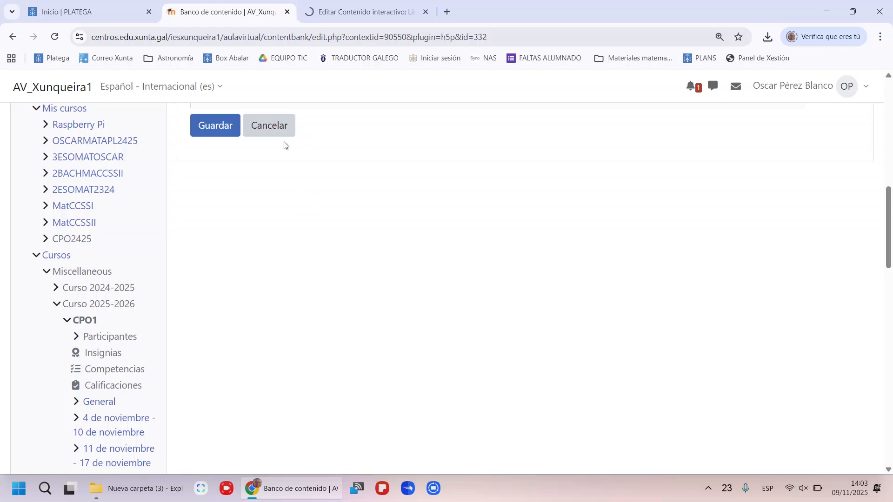
left_click(279, 132)
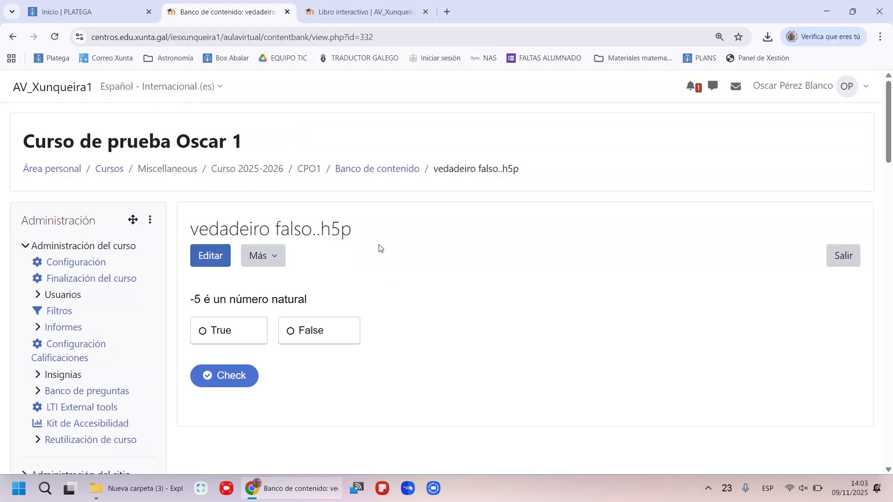
left_click(370, 171)
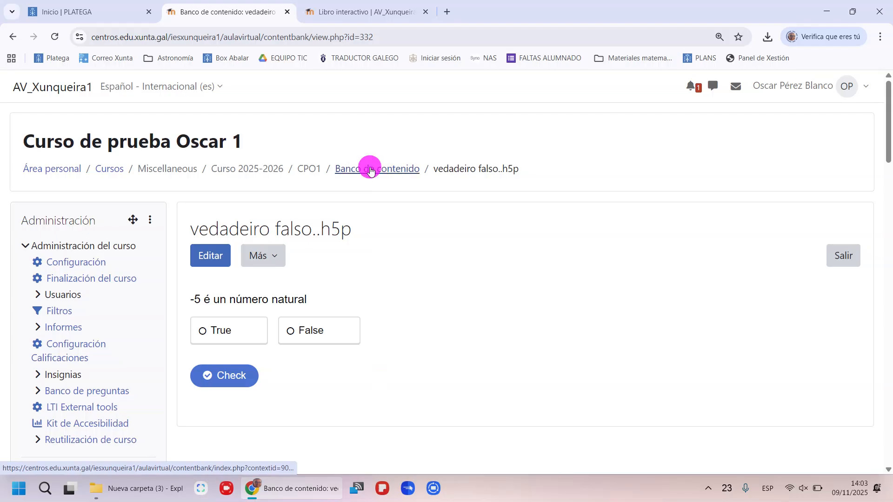
scroll(589, 251, "down", 3)
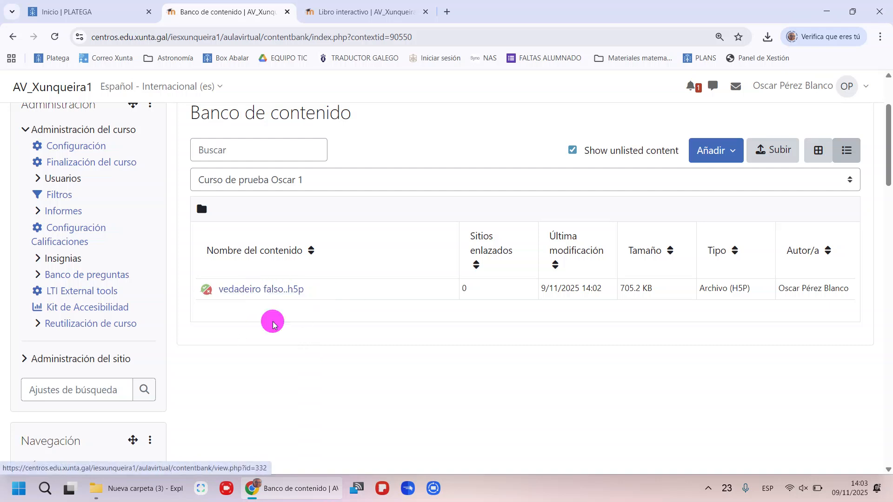
left_click(210, 261)
left_click(319, 323)
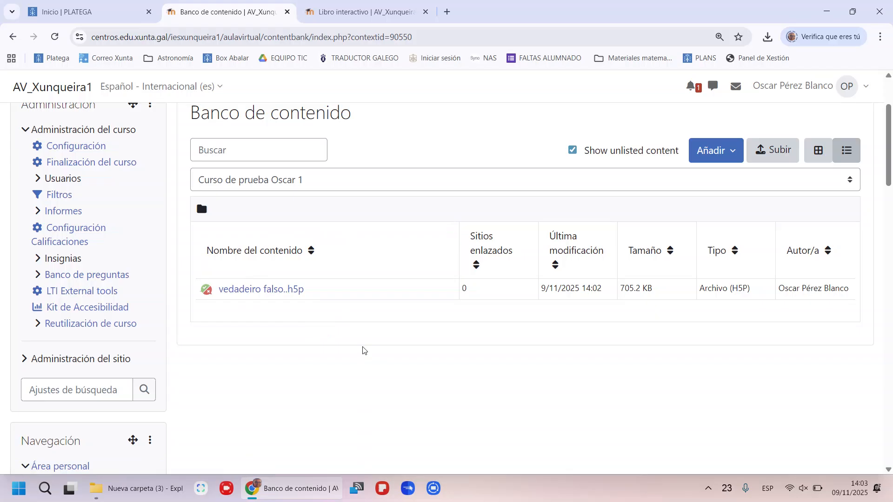
Open the preview of the stored "vedadeiro falso..h5p" content, then exit to the content list.
left_click(279, 290)
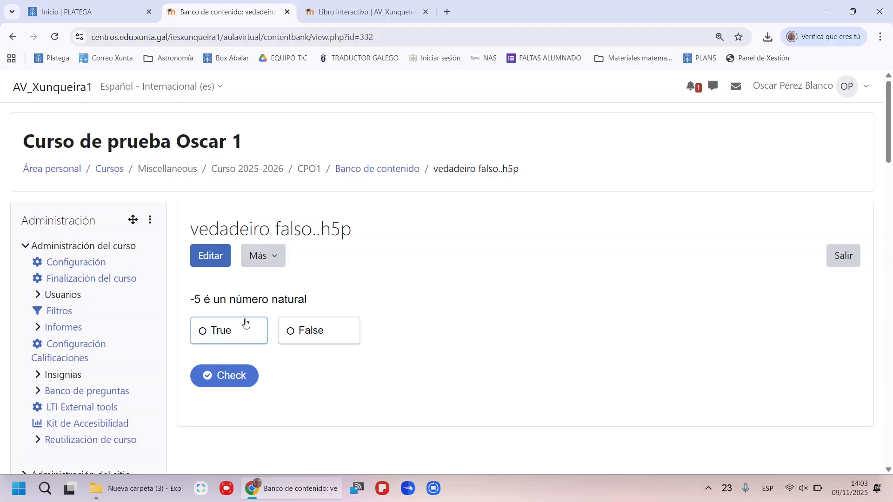
left_click(828, 257)
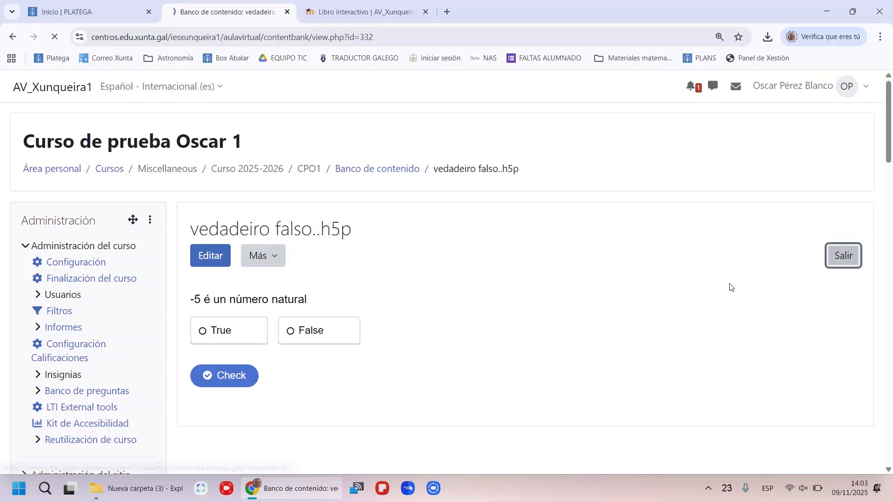
scroll(405, 296, "down", 3)
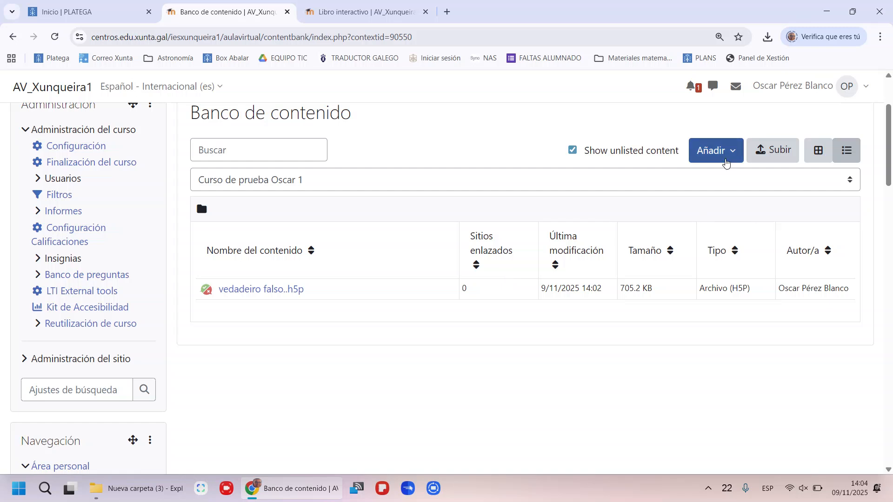
Review again the H5P content types available for creating new content in the bank.
left_click(728, 157)
scroll(685, 230, "down", 15)
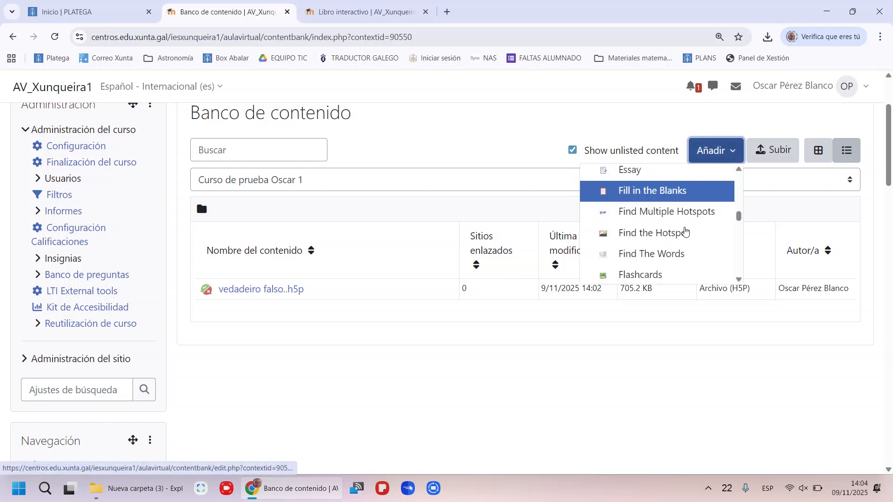
scroll(684, 231, "down", 3)
scroll(686, 235, "up", 20)
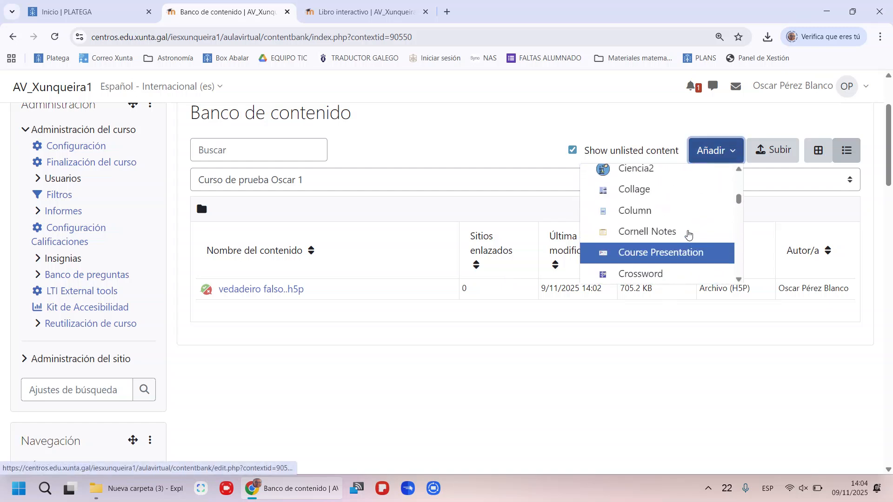
scroll(688, 239, "up", 3)
left_click(692, 183)
Leave the content bank and return to the main page of course CPO1.
scroll(369, 257, "down", 2)
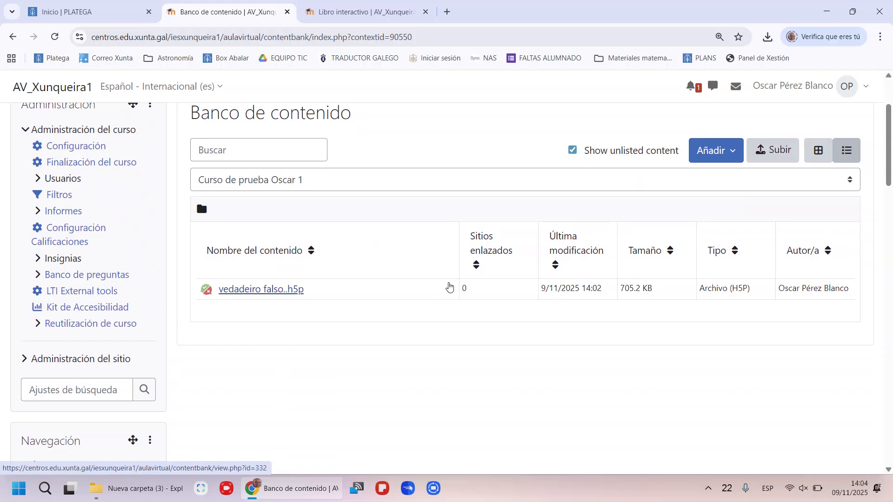
scroll(460, 305, "up", 3)
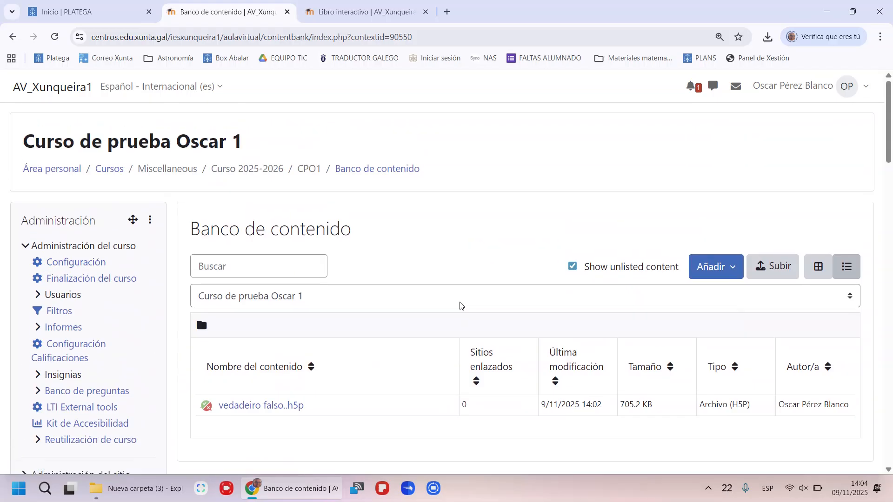
left_click(308, 170)
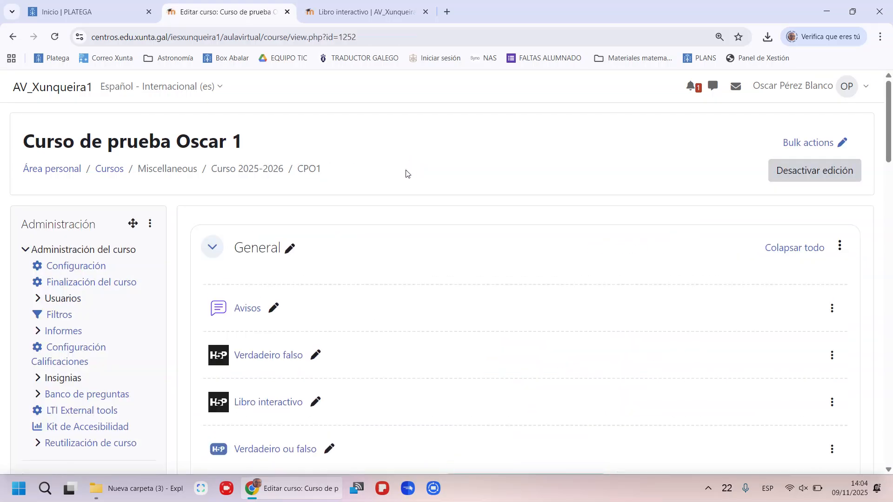
Open the backup settings of course CPO1 and review the list of items that can be included.
scroll(386, 204, "down", 3)
left_click(84, 328)
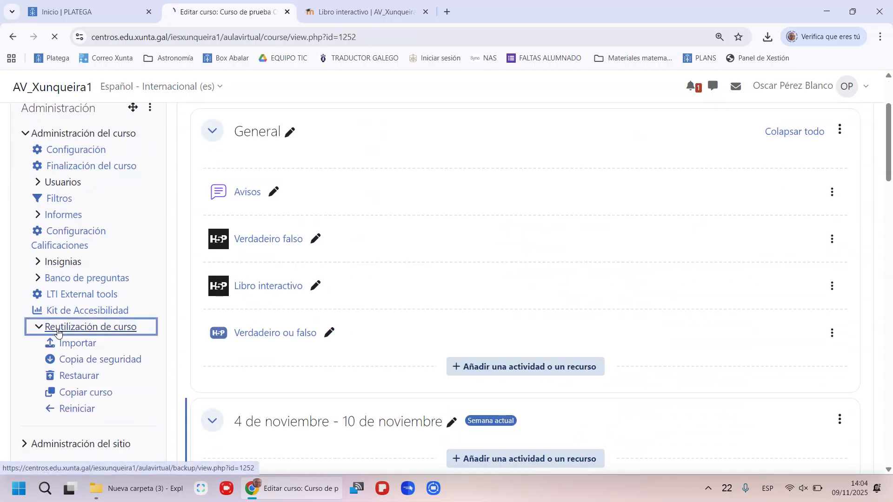
scroll(129, 321, "down", 5)
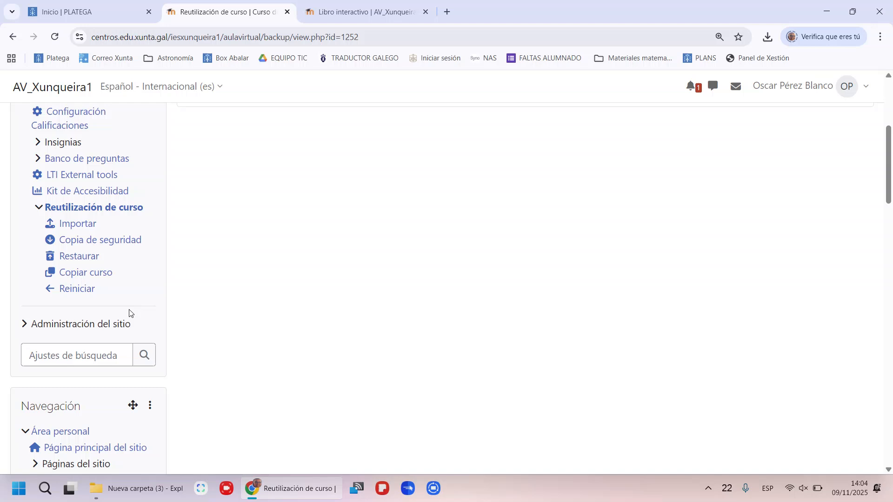
left_click(93, 244)
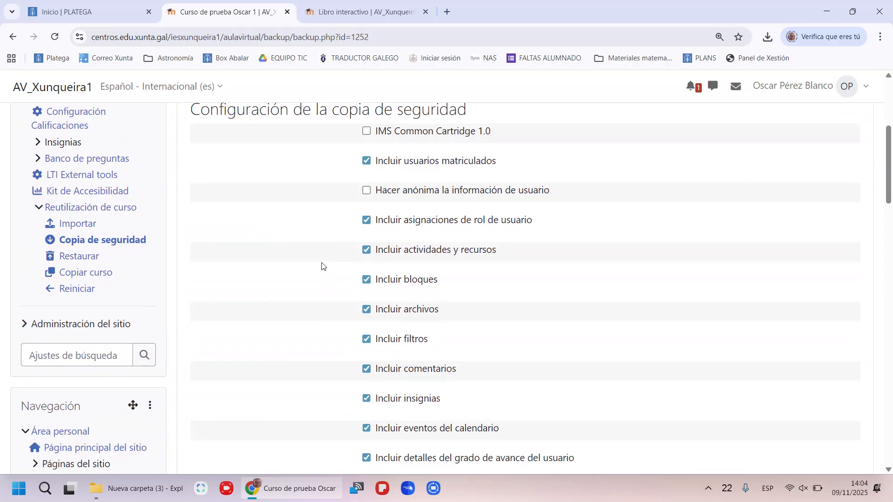
scroll(322, 266, "down", 4)
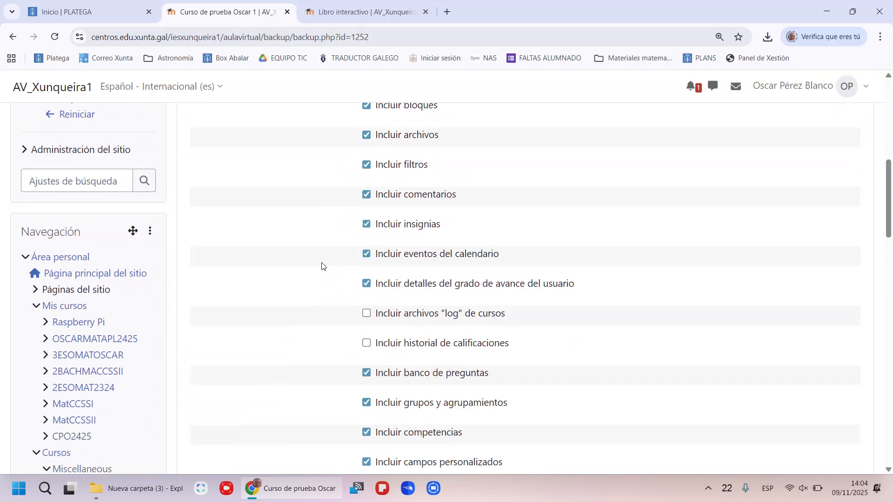
scroll(321, 266, "down", 3)
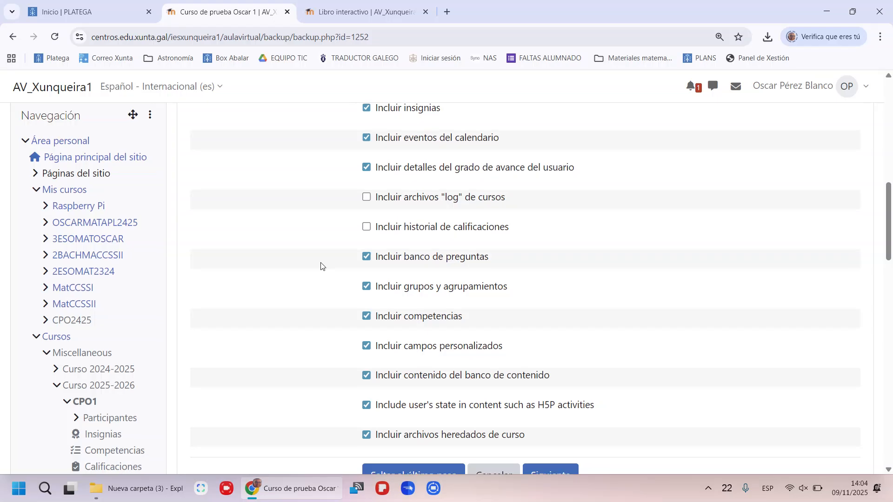
Check the question bank and content bank options in the backup settings, and cancel the backup.
left_click_drag(488, 259, 431, 260)
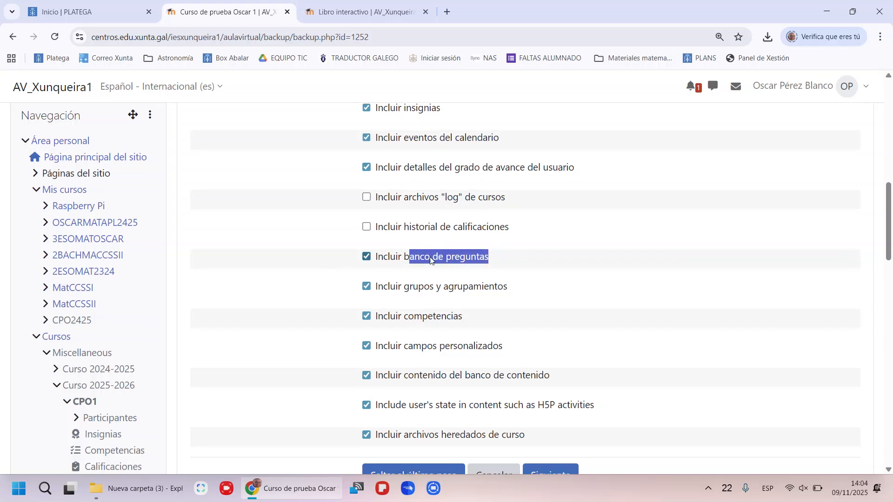
scroll(488, 283, "down", 1)
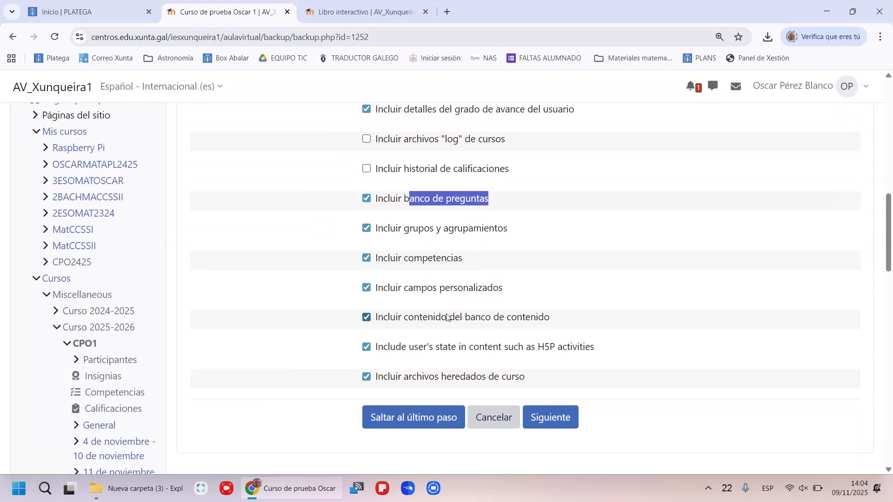
left_click_drag(555, 319, 461, 318)
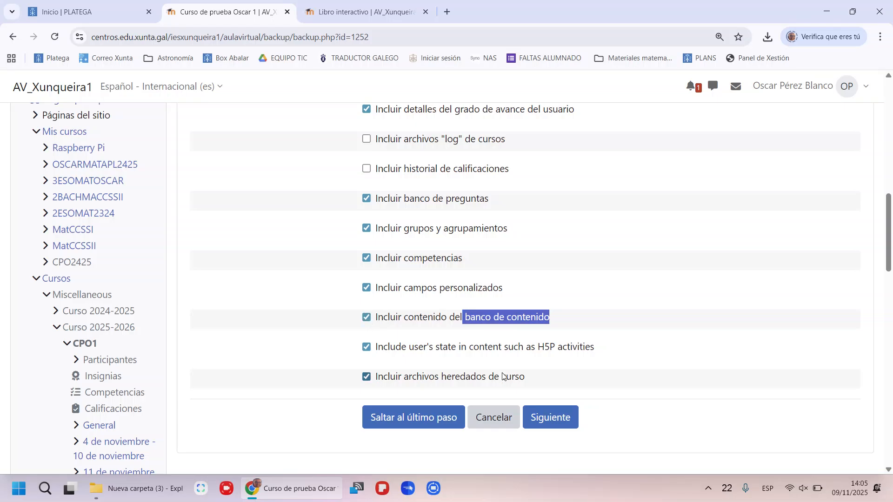
left_click(499, 422)
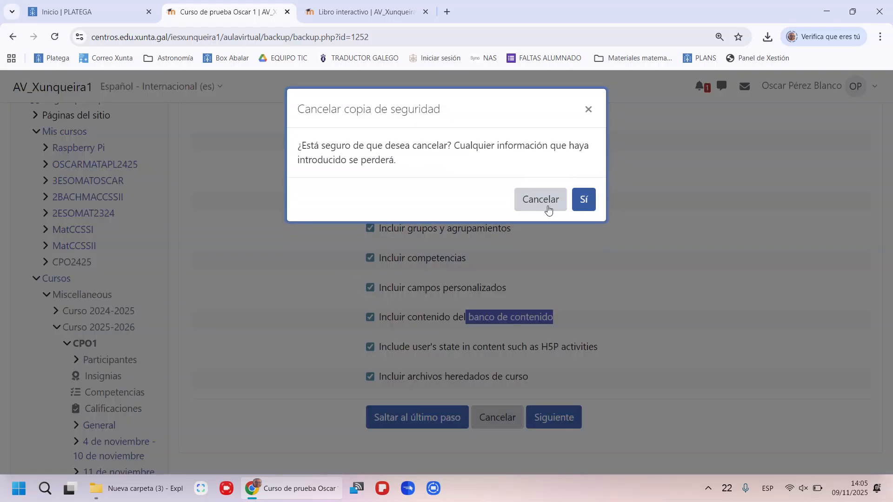
left_click(580, 203)
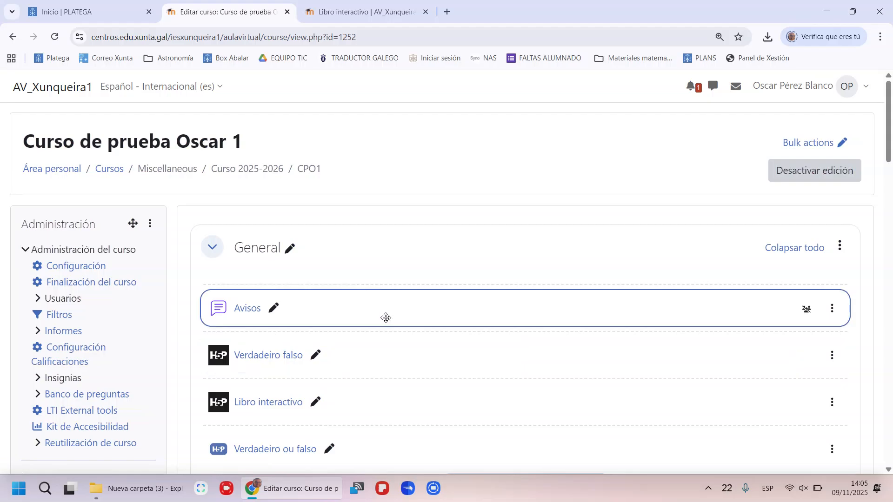
Open the MACSS I course from the Curso 2025-2026 category and go to its last section.
left_click(252, 173)
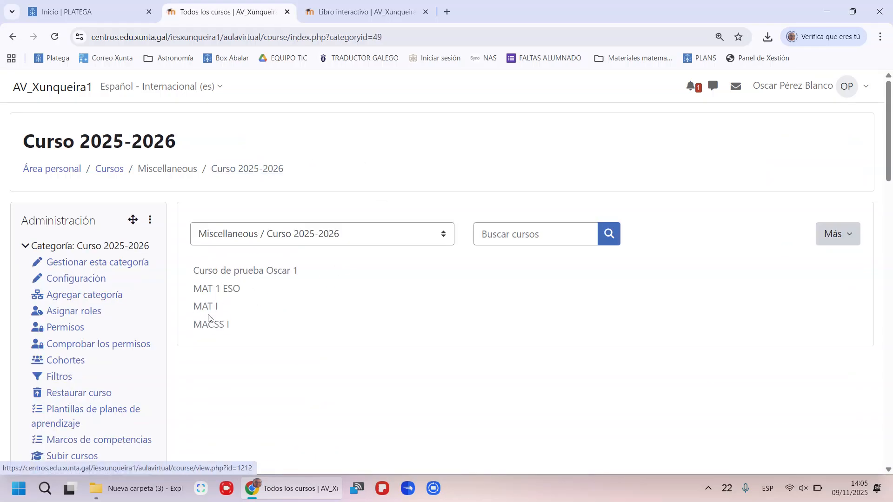
left_click(210, 324)
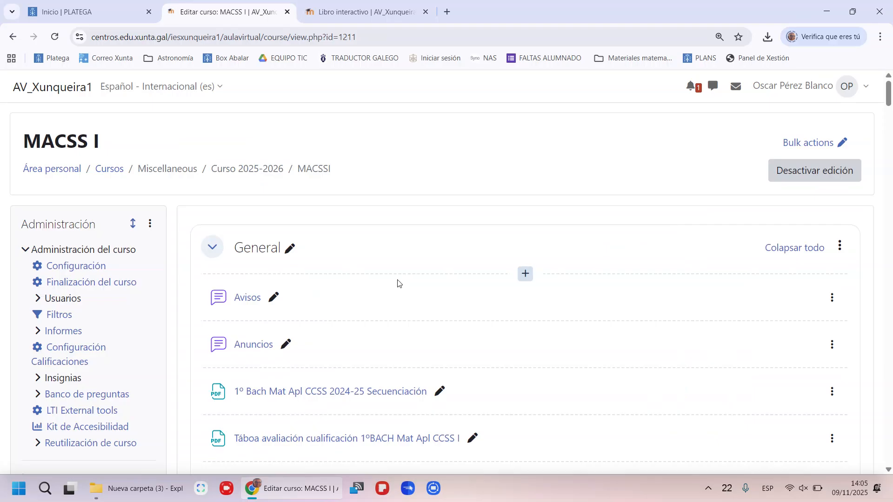
scroll(400, 281, "down", 20)
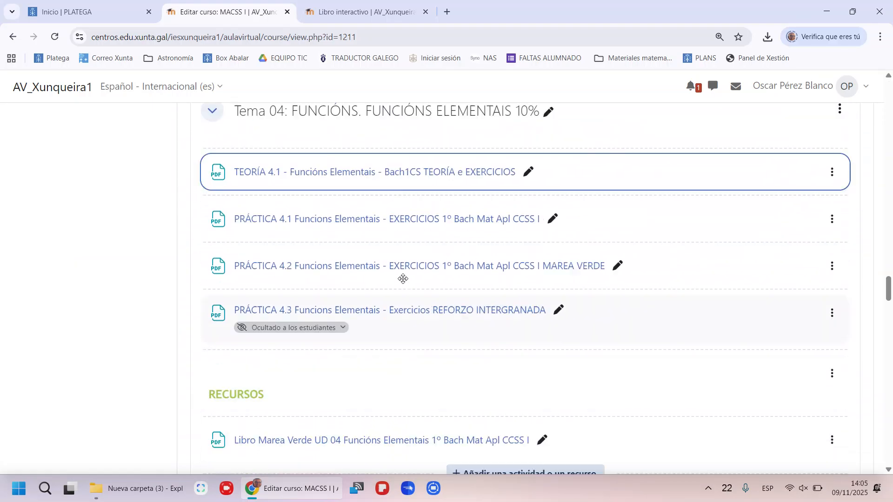
scroll(403, 279, "down", 20)
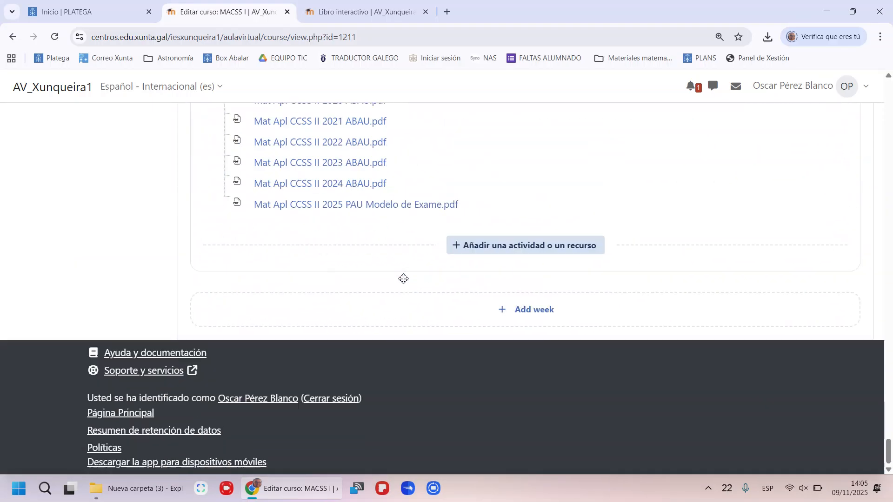
Add a new H5P activity to the last section of MACSS I and name it "Exempl de verdadeiro ou falso".
left_click(503, 247)
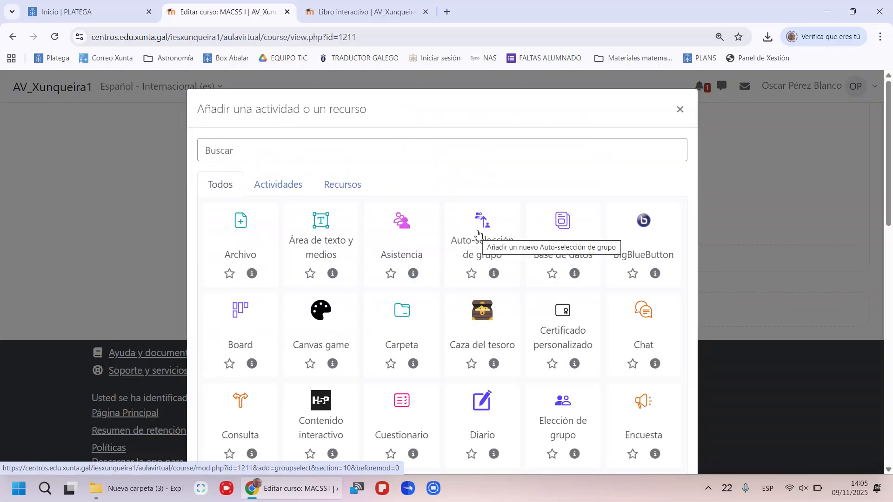
scroll(456, 238, "down", 5)
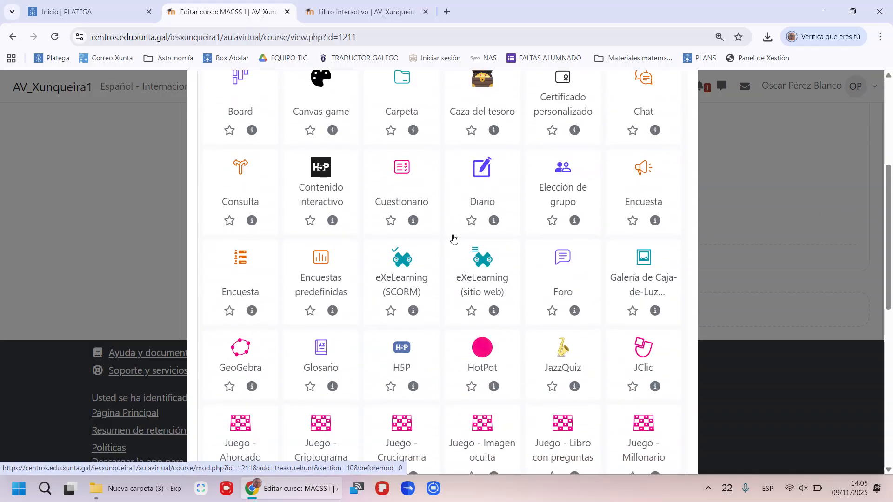
scroll(453, 238, "down", 4)
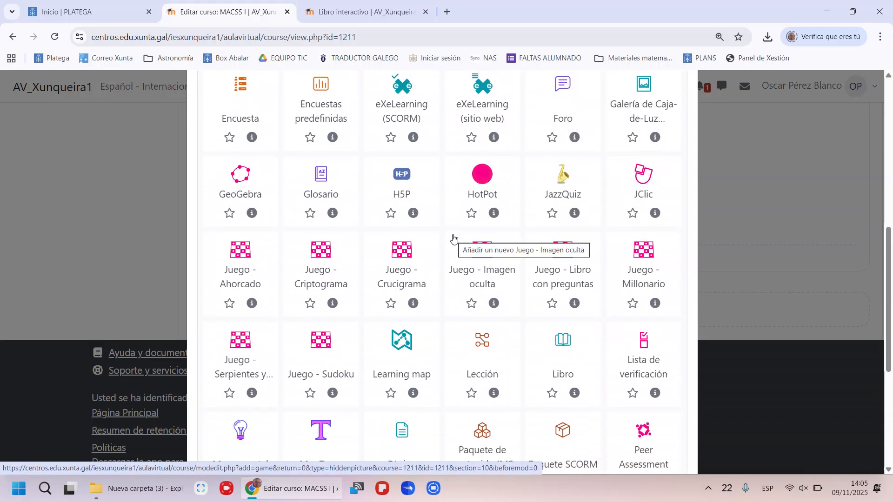
left_click(403, 175)
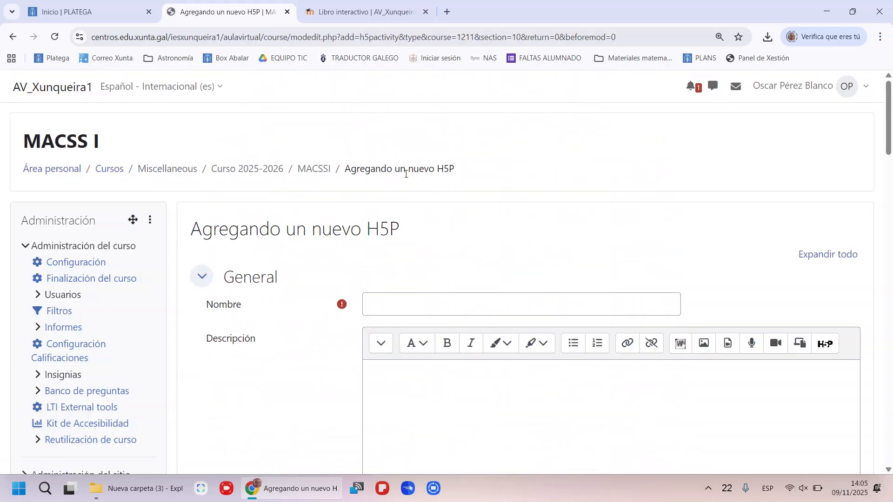
left_click(404, 303)
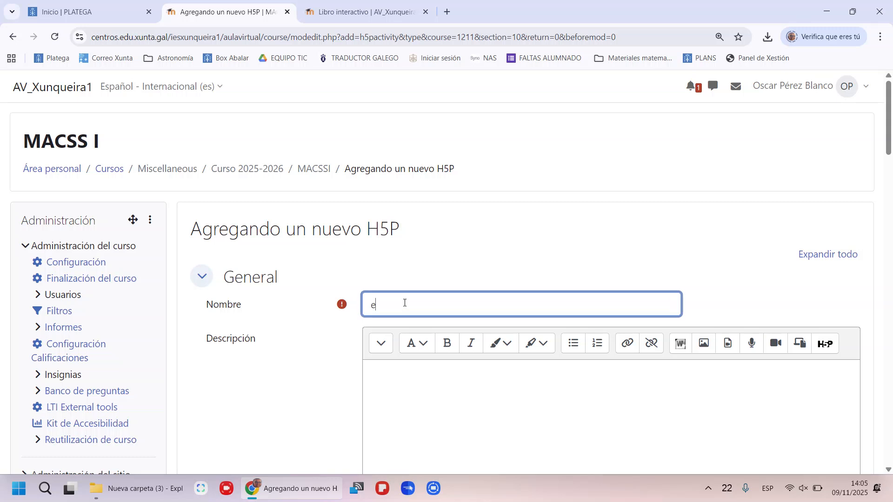
type("Exempl de verdadeiro ou falso")
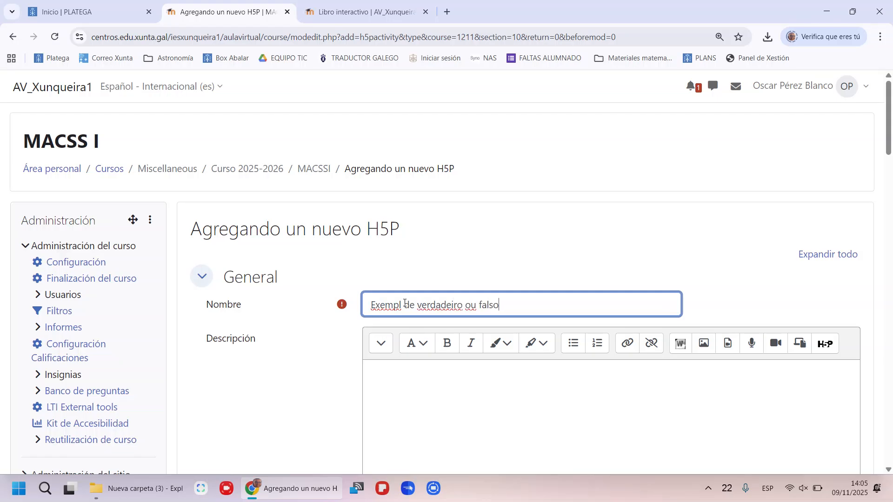
Link "vedadeiro falso..h5p" as the activity's package from the content bank of the test course CPO1 in Curso 2025-2026.
scroll(438, 272, "down", 9)
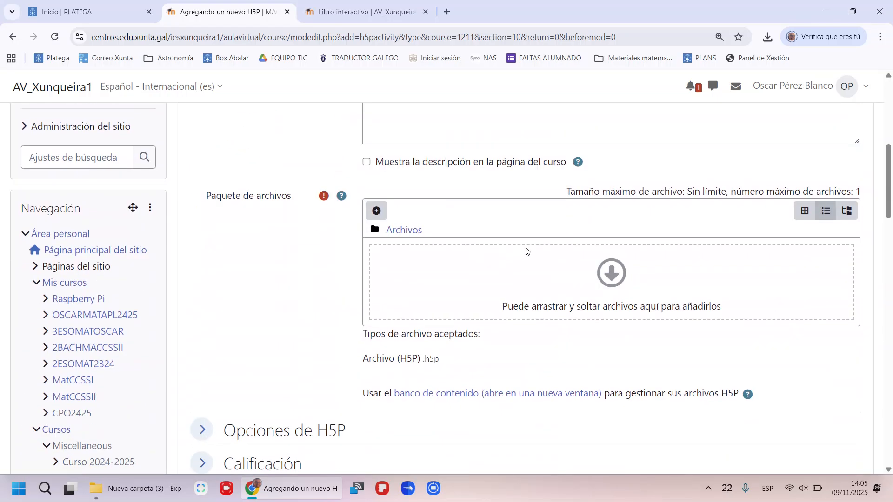
left_click(377, 210)
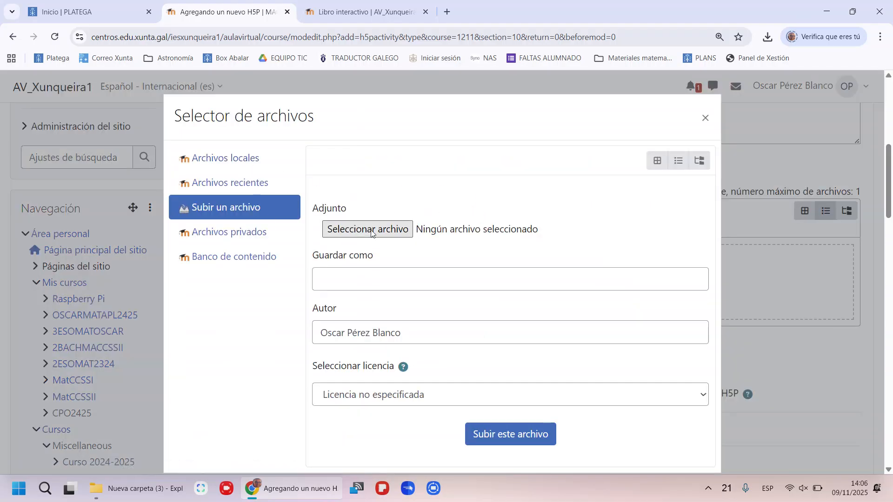
left_click(200, 263)
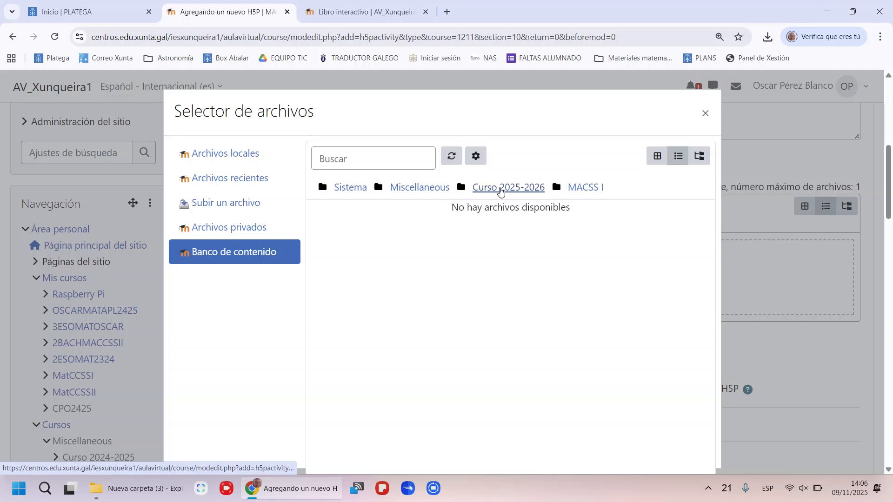
left_click(413, 189)
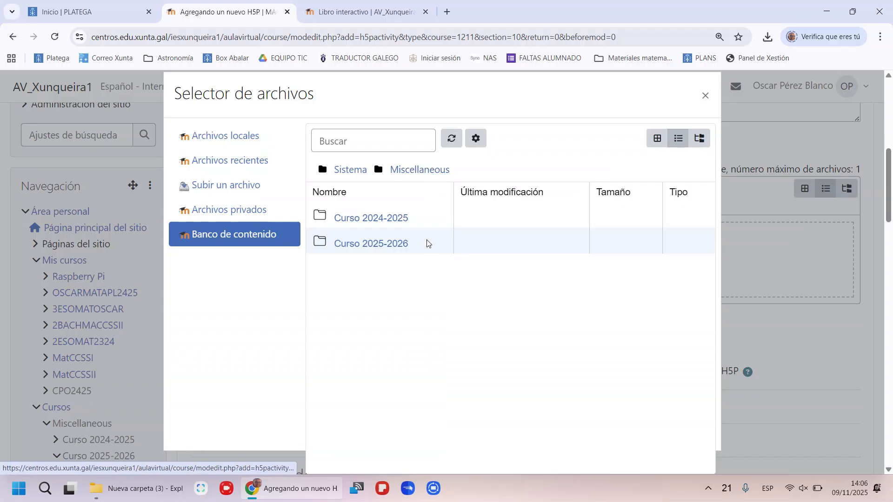
left_click(378, 243)
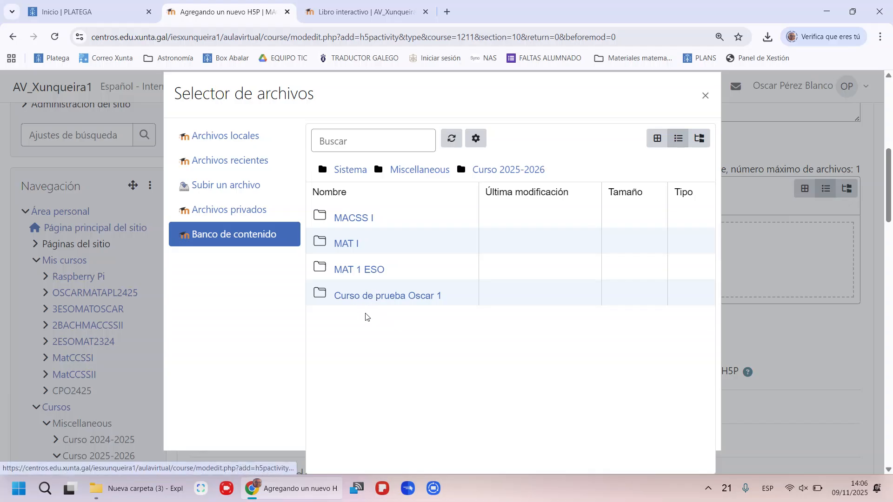
left_click(393, 298)
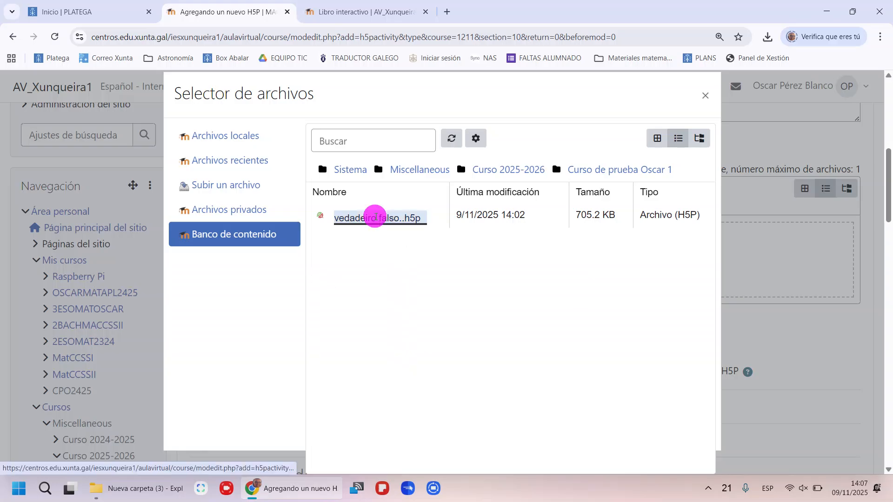
left_click(377, 219)
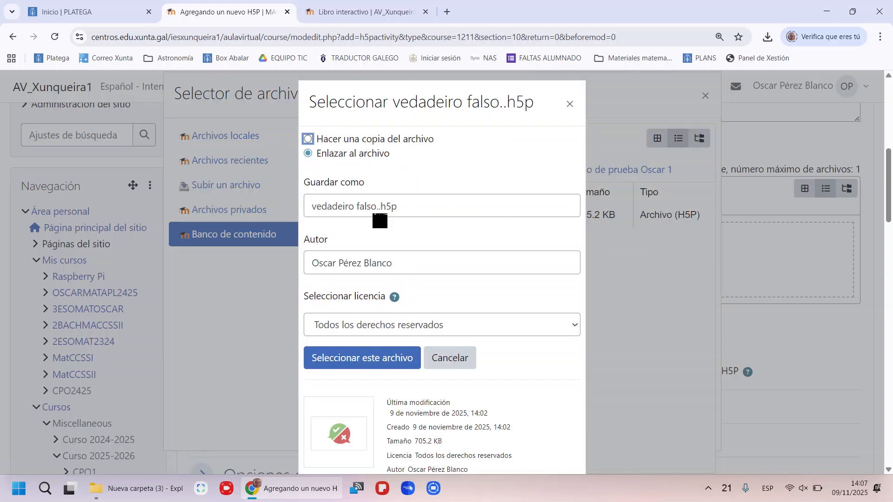
left_click(379, 360)
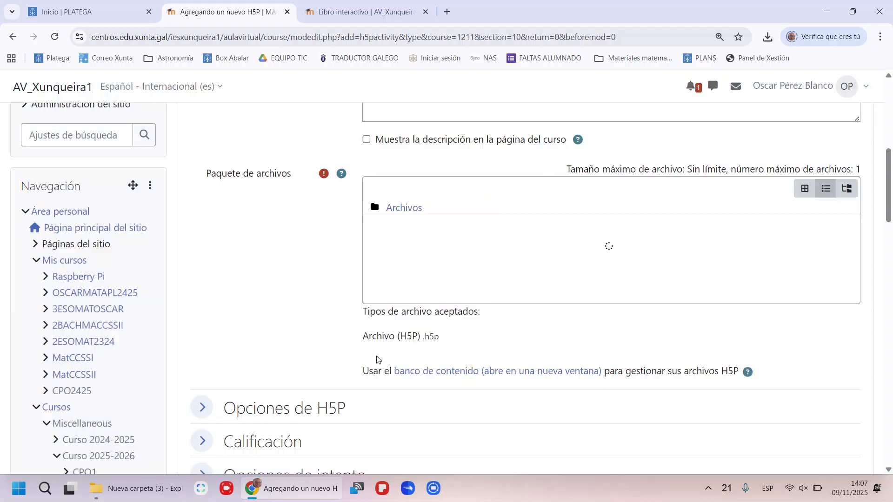
Save the H5P activity, return to the MACSS I course and locate the activity in its last section.
scroll(378, 354, "down", 5)
scroll(378, 354, "down", 5)
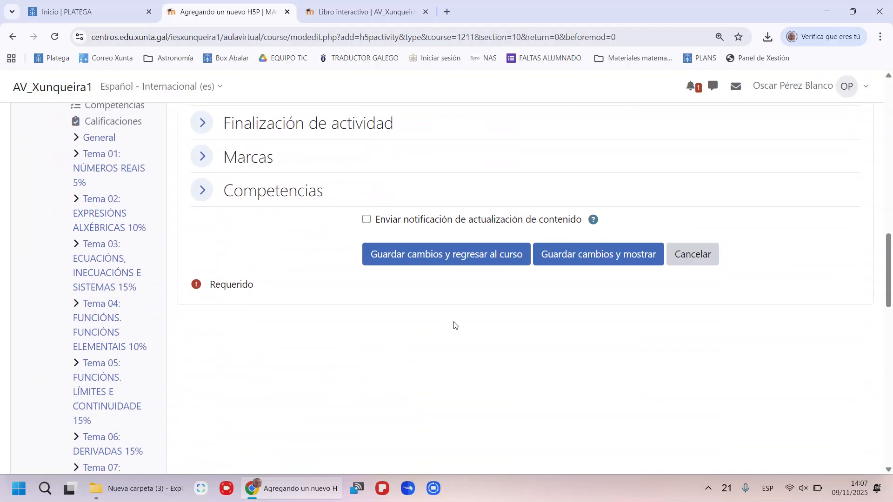
left_click(467, 255)
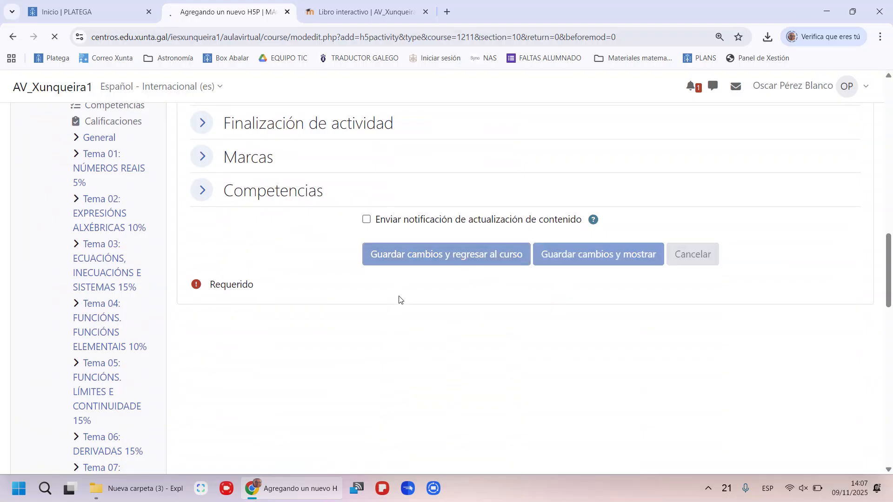
scroll(395, 295, "down", 20)
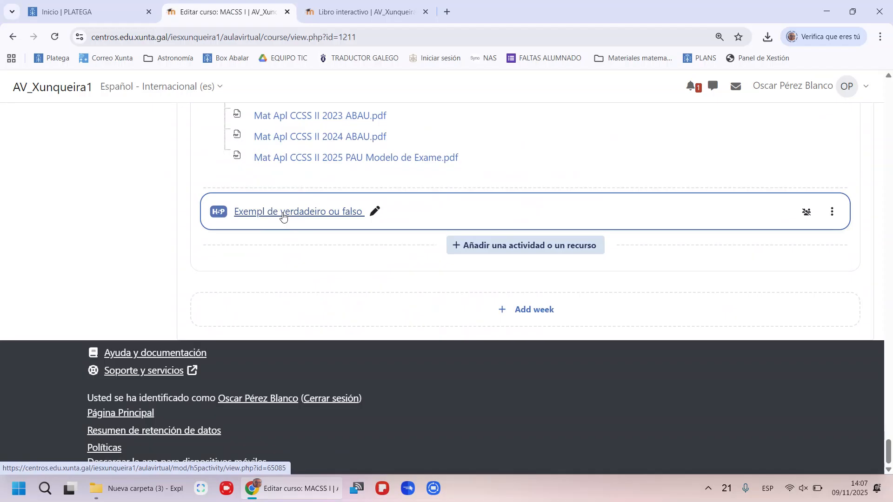
Review the H5P activities on the CPO1 course page in the other browser tab, and return to the MACSS I tab.
left_click(393, 11)
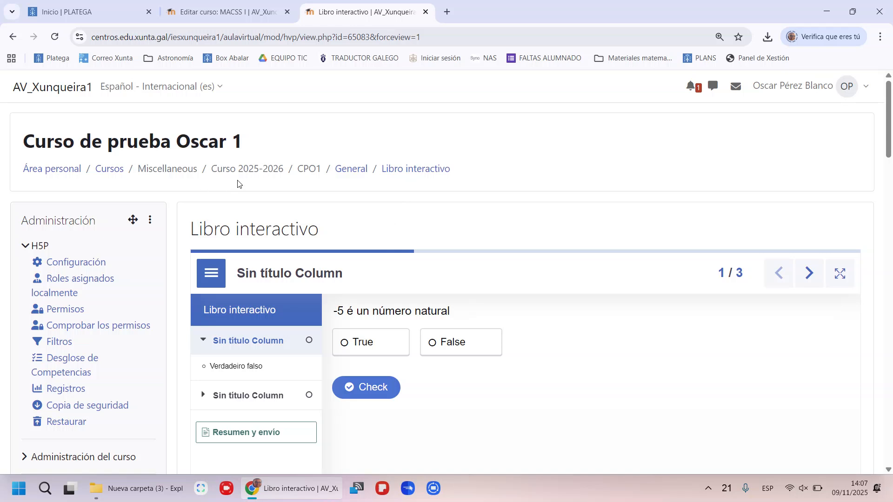
left_click(309, 170)
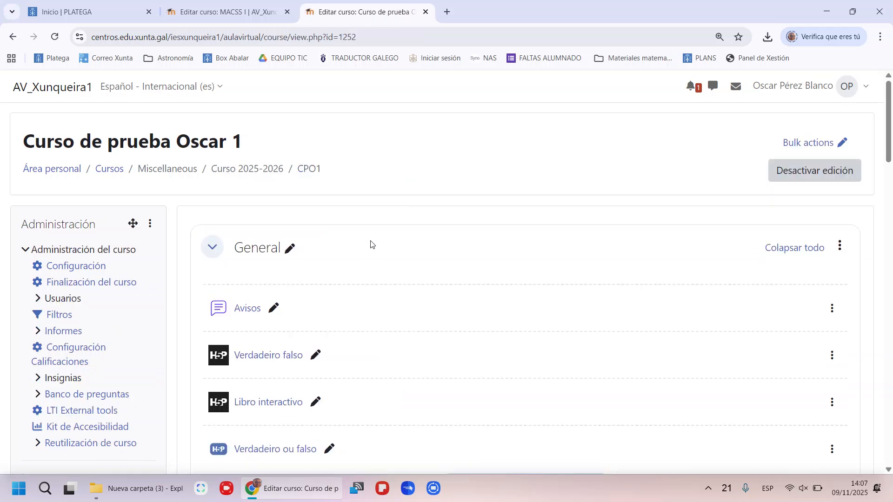
scroll(370, 244, "down", 3)
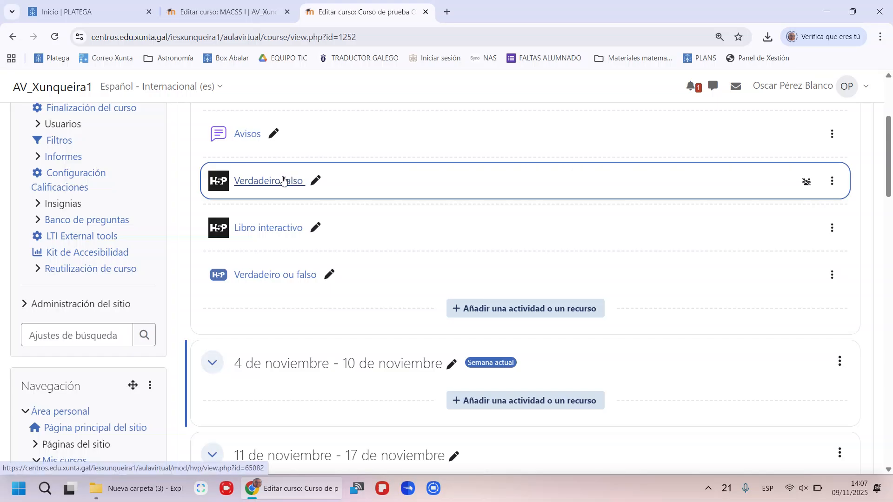
left_click(223, 12)
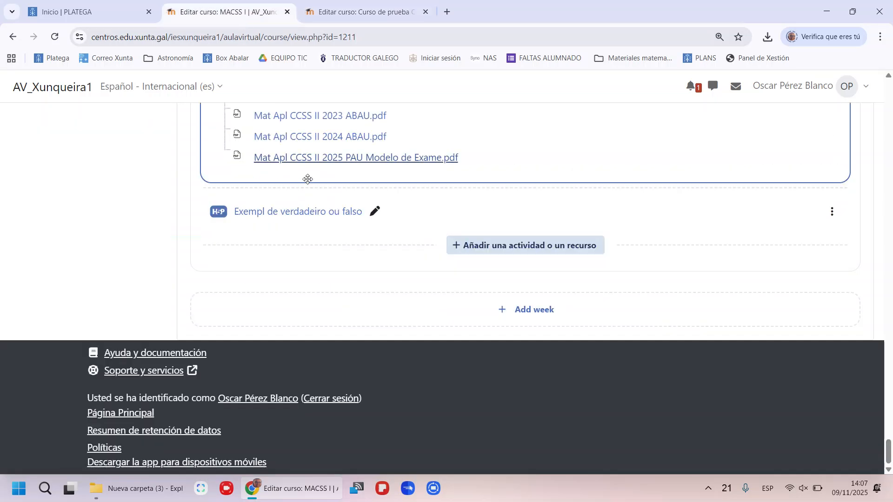
Switch to the CPO1 course tab and examine the list of blocks that can be added to the course.
left_click(352, 9)
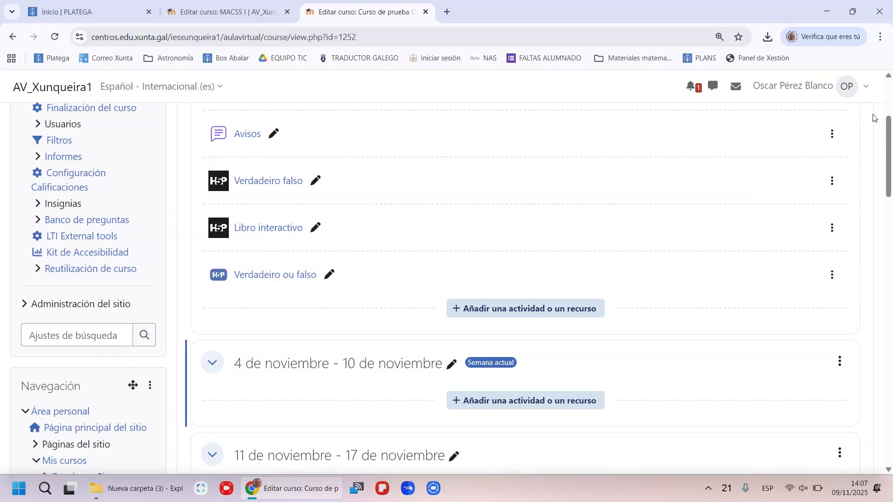
scroll(768, 186, "up", 4)
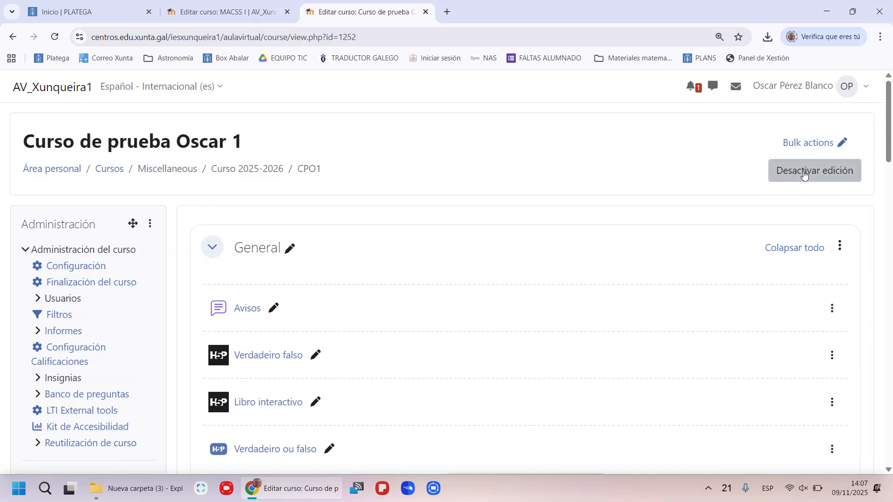
scroll(168, 193, "down", 20)
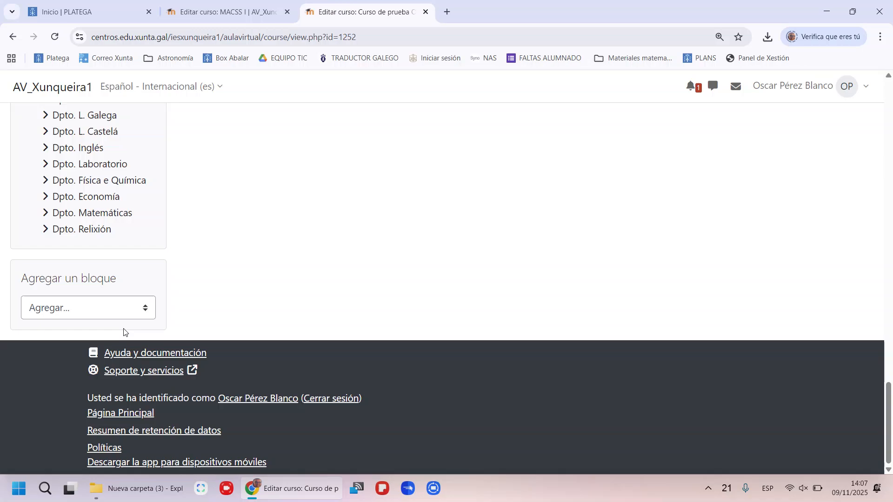
left_click(67, 309)
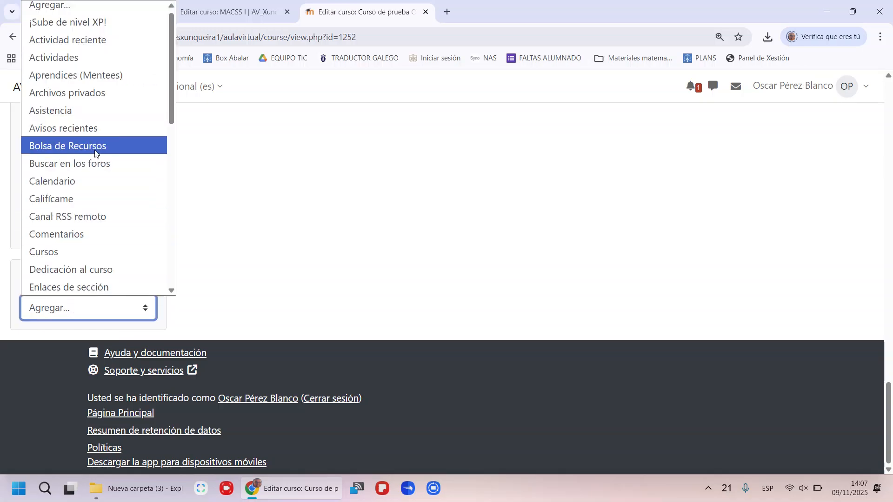
left_click(261, 195)
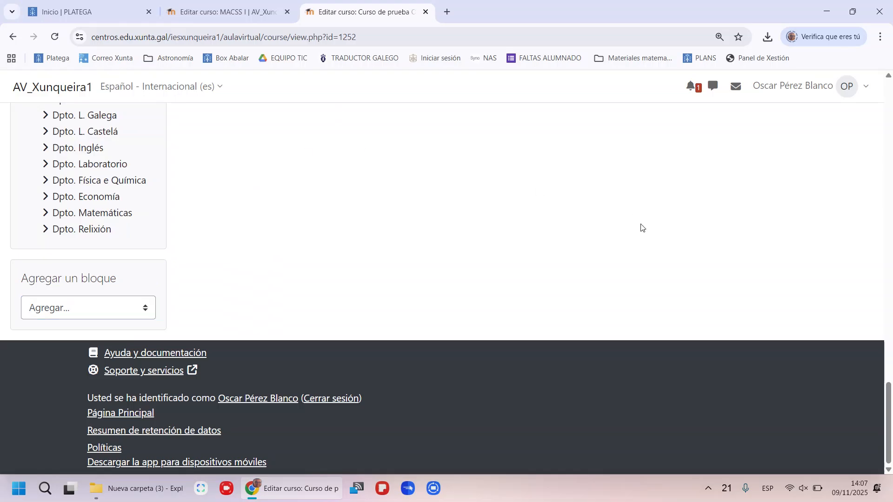
scroll(409, 203, "up", 20)
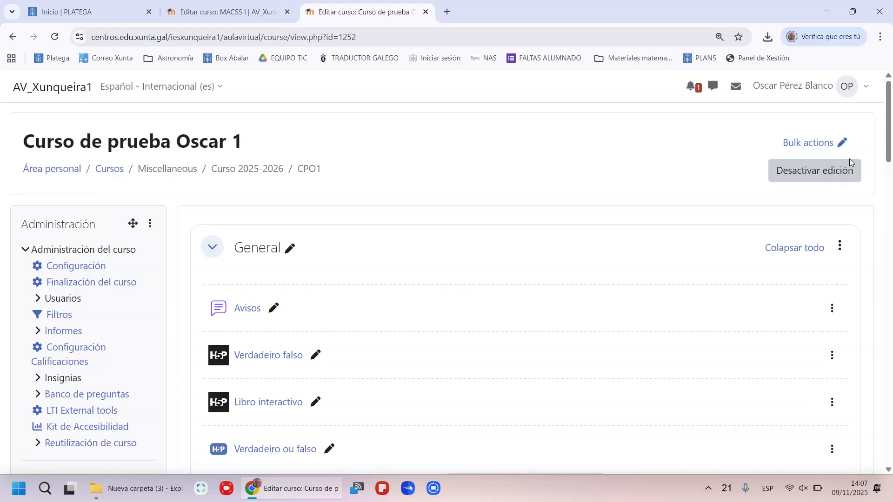
Turn editing mode off in CPO1, check the end of the page for the add-block option, and turn editing back on.
left_click(823, 179)
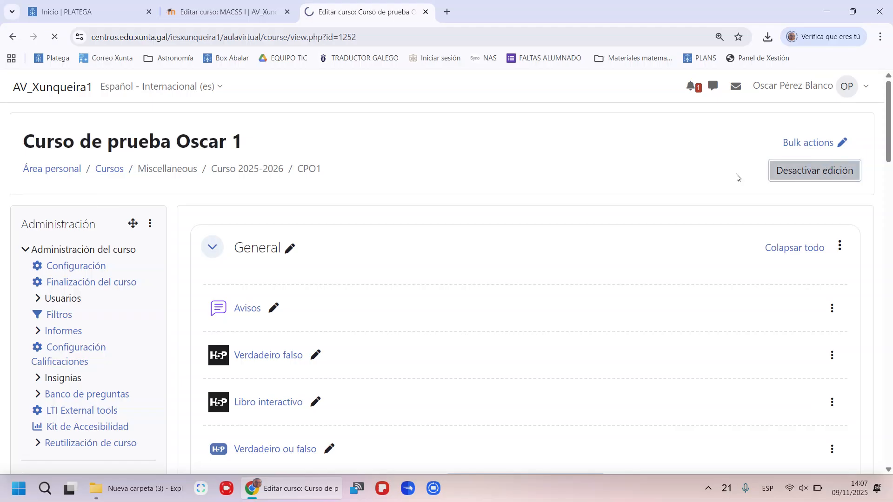
scroll(274, 243, "down", 1)
scroll(215, 254, "down", 20)
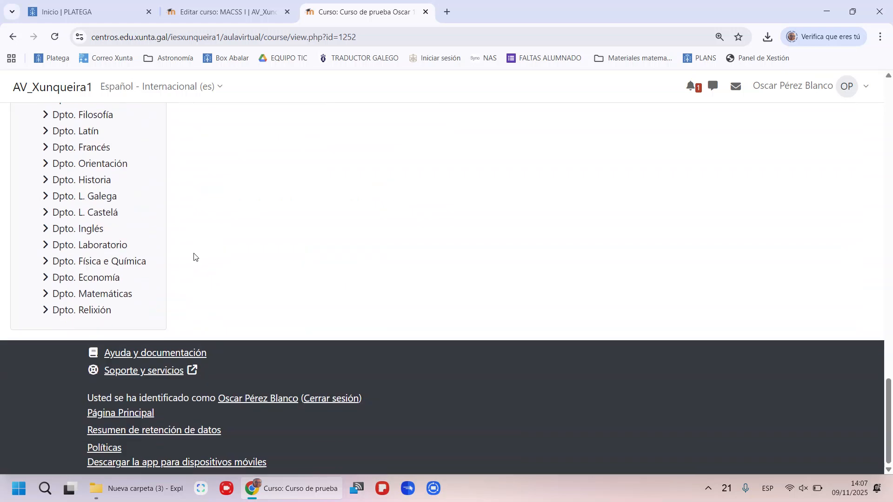
scroll(644, 252, "up", 10)
scroll(644, 252, "up", 15)
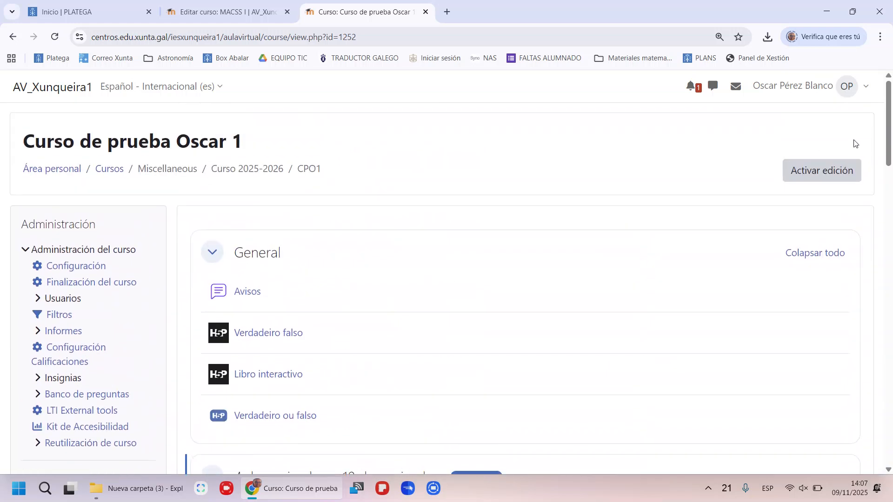
left_click(822, 170)
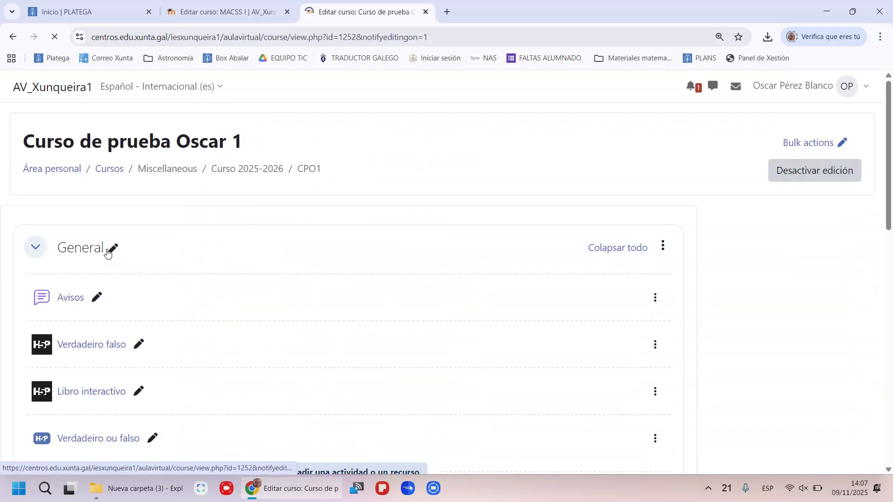
Add the Bolsa de Recursos block to the CPO1 course and review the copy icons beside its activities and sections.
scroll(106, 253, "down", 10)
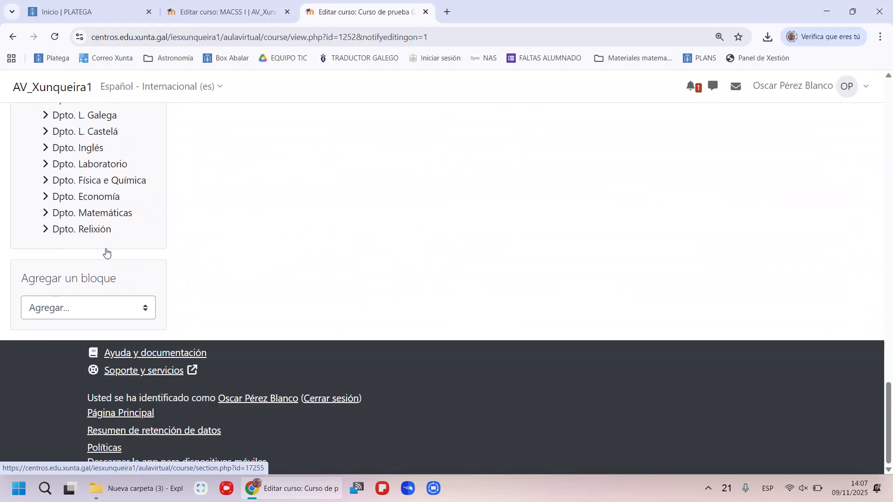
left_click(71, 307)
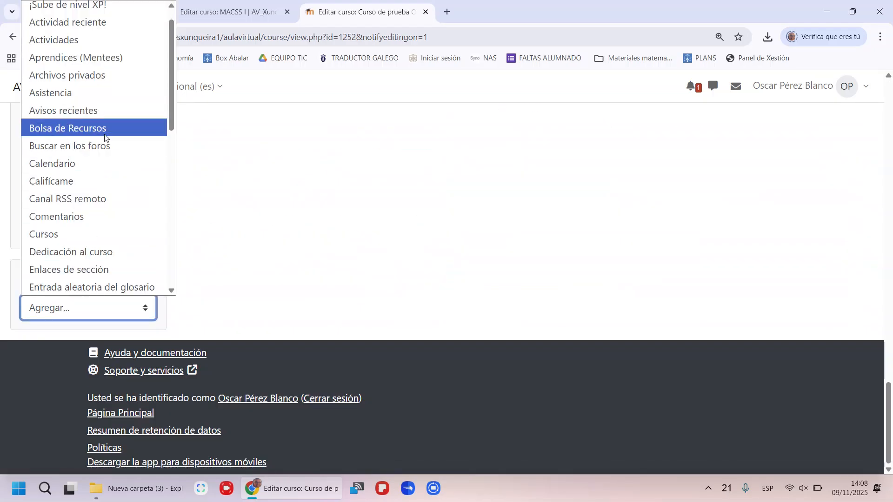
left_click(104, 135)
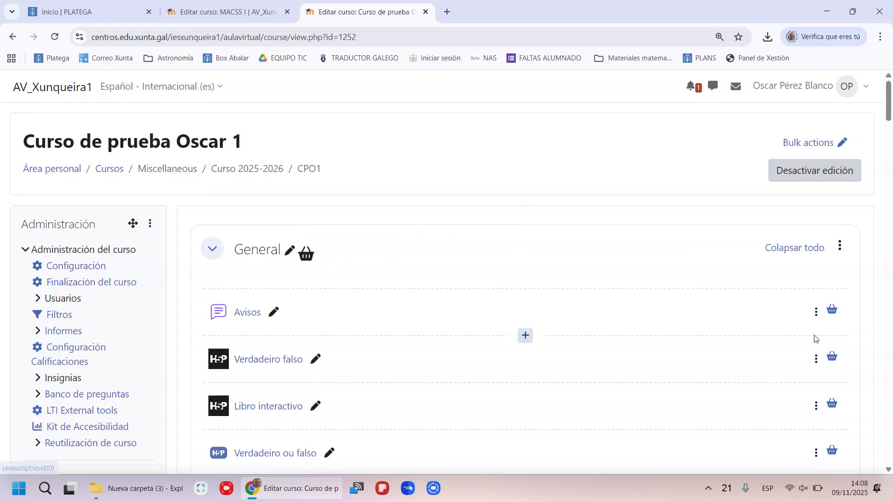
scroll(839, 342, "down", 4)
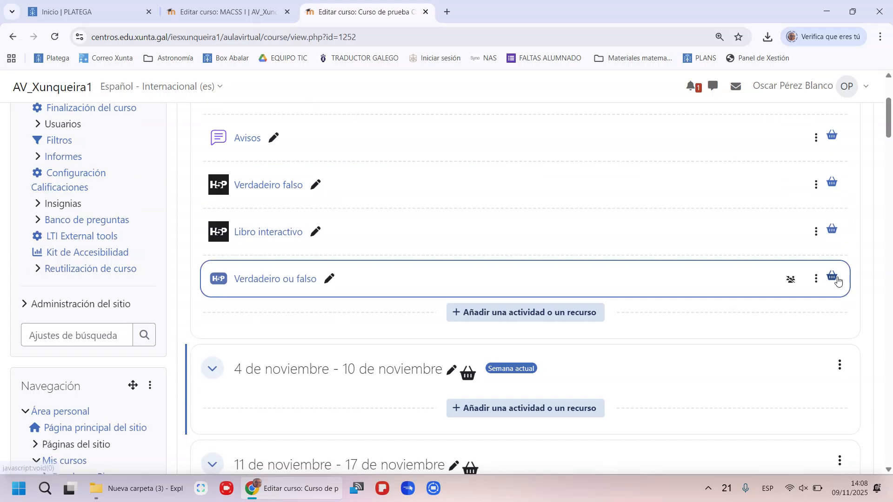
scroll(791, 278, "down", 3)
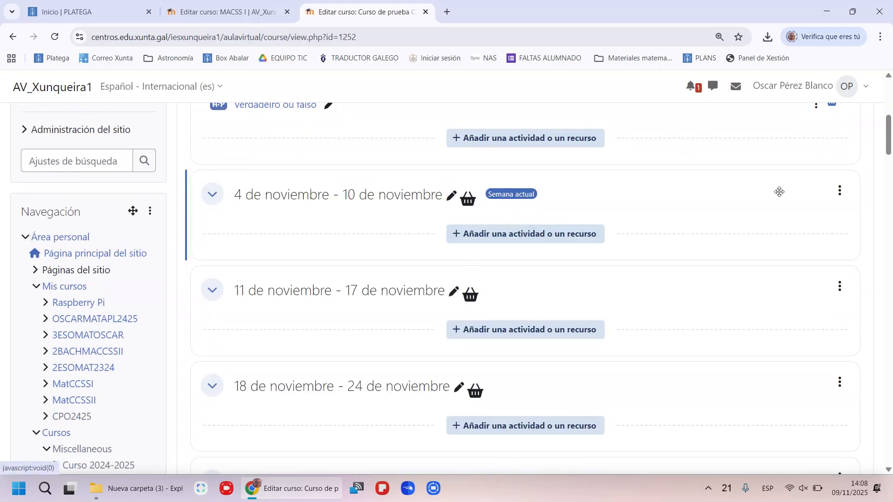
scroll(824, 245, "up", 4)
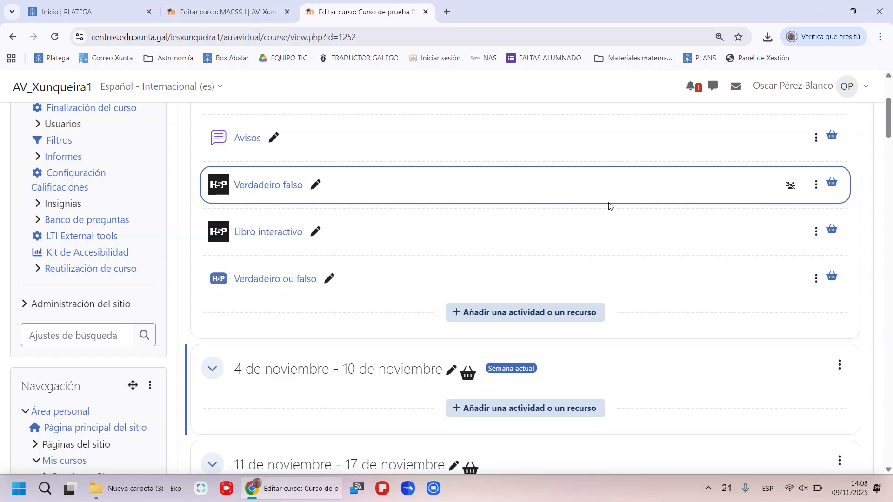
Switch to the MACSS I course tab and add the Bolsa de Recursos block to that course too.
left_click(219, 9)
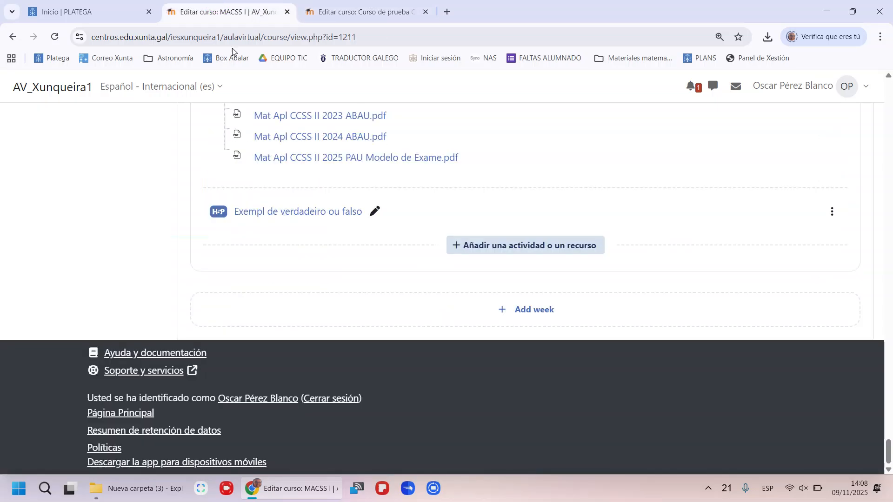
scroll(361, 220, "up", 15)
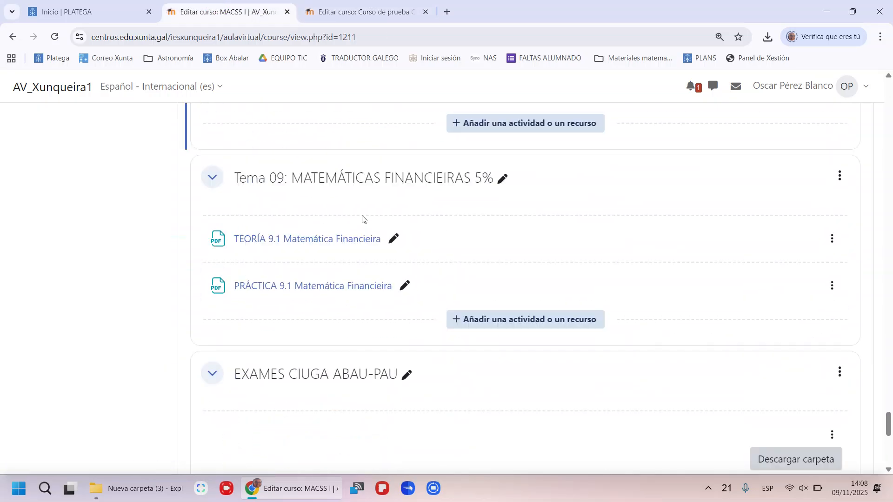
left_click_drag(891, 360, 889, 78)
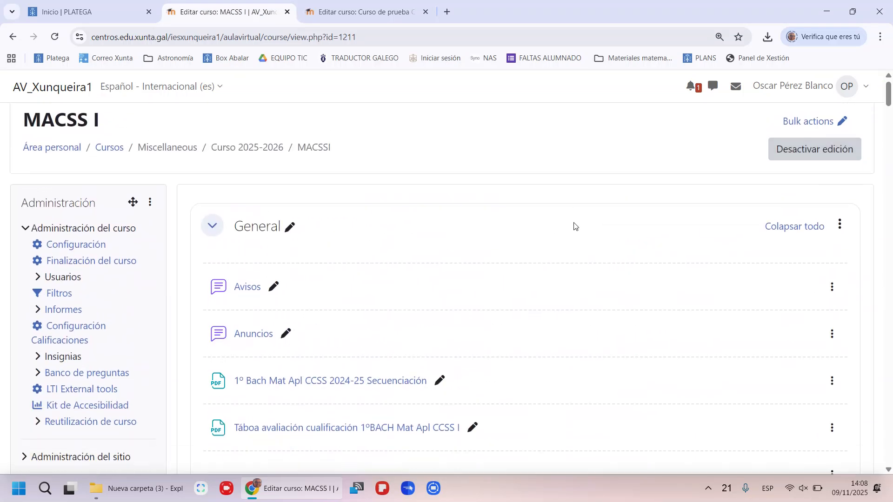
scroll(362, 260, "down", 10)
scroll(362, 259, "up", 5)
left_click(76, 316)
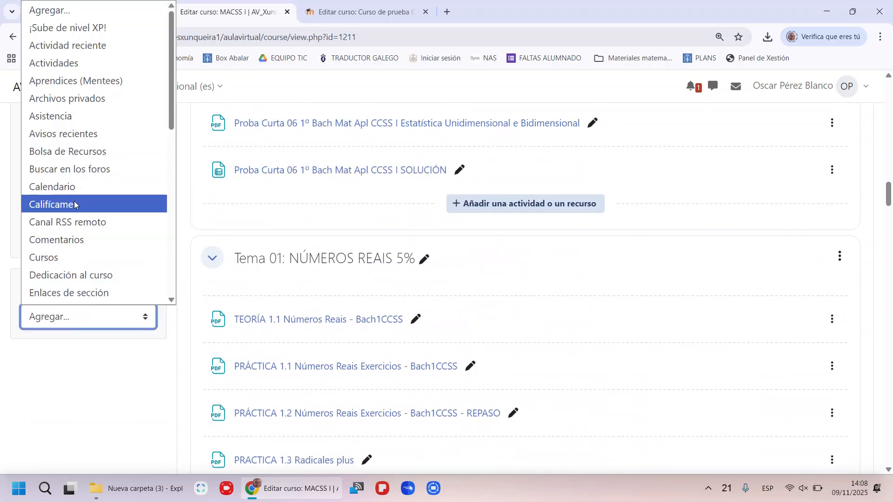
left_click(90, 151)
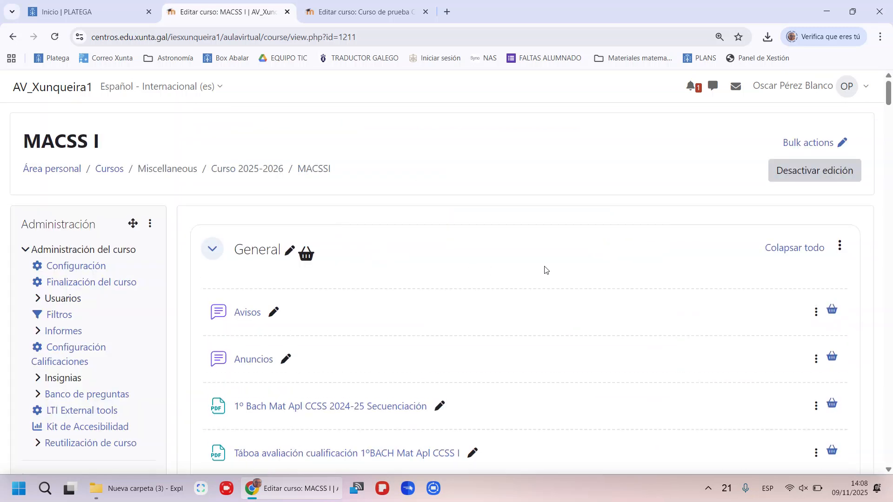
scroll(545, 270, "down", 3)
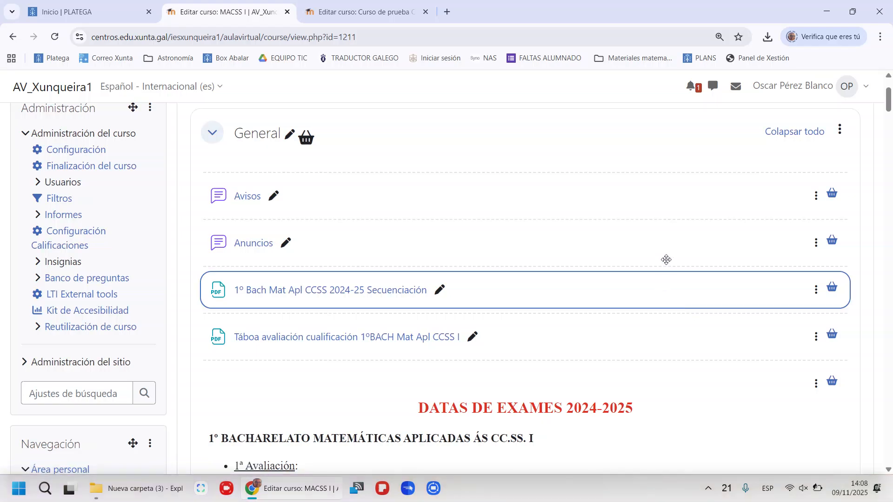
Return to the CPO1 course and copy the activities "Verdadeiro falso" and "Libro interactivo" to the Bolsa de Recursos.
left_click(341, 8)
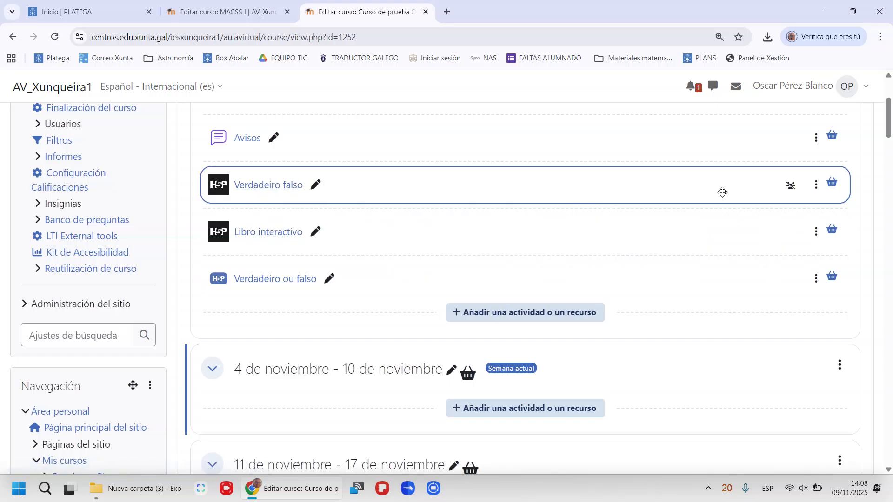
left_click(834, 183)
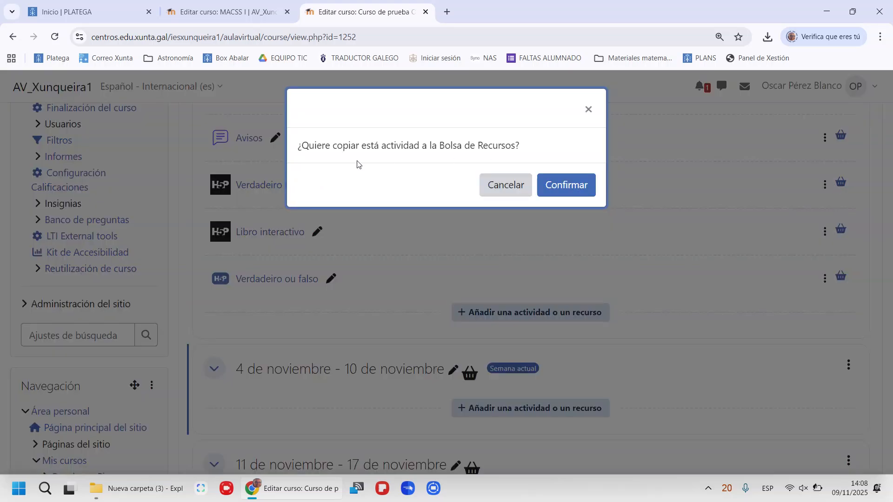
left_click(576, 186)
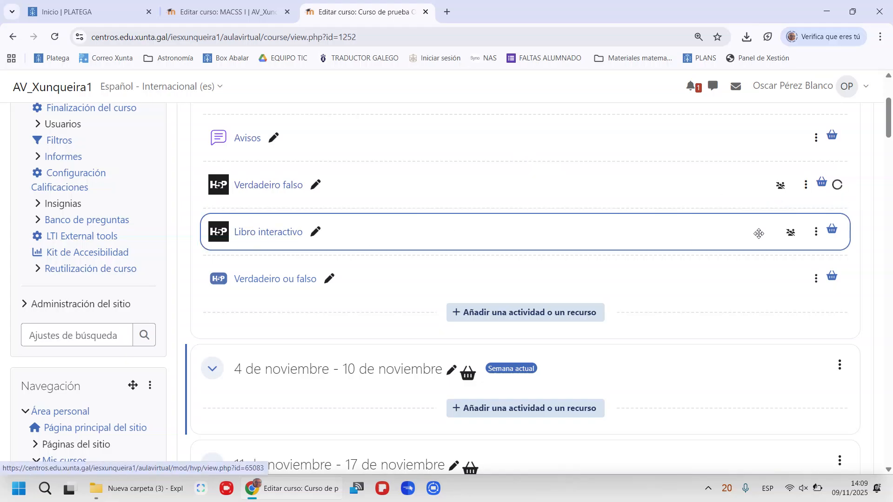
left_click(833, 230)
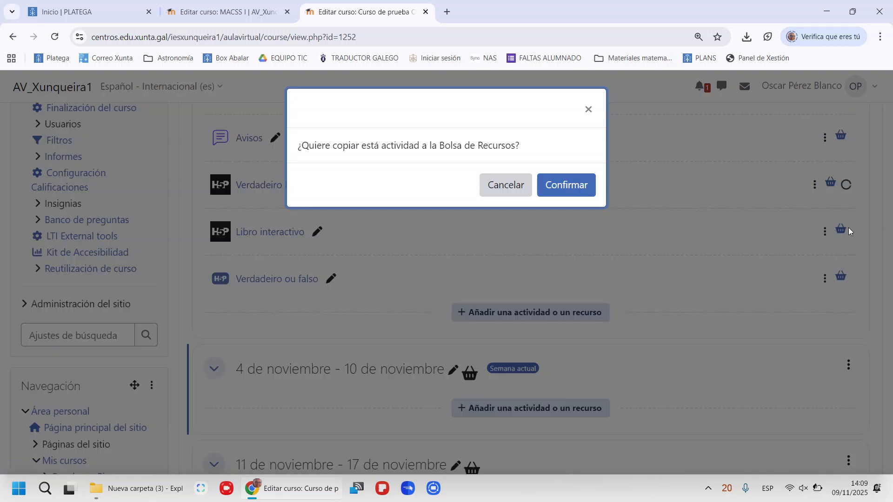
left_click(565, 185)
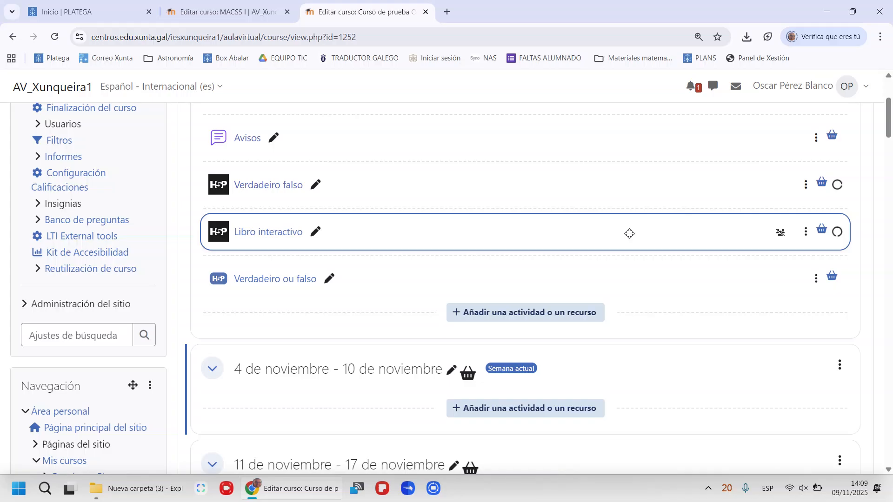
Examine the contents of the Bolsa de Recursos block in CPO1 and return to the activities in the General section.
scroll(637, 219, "down", 20)
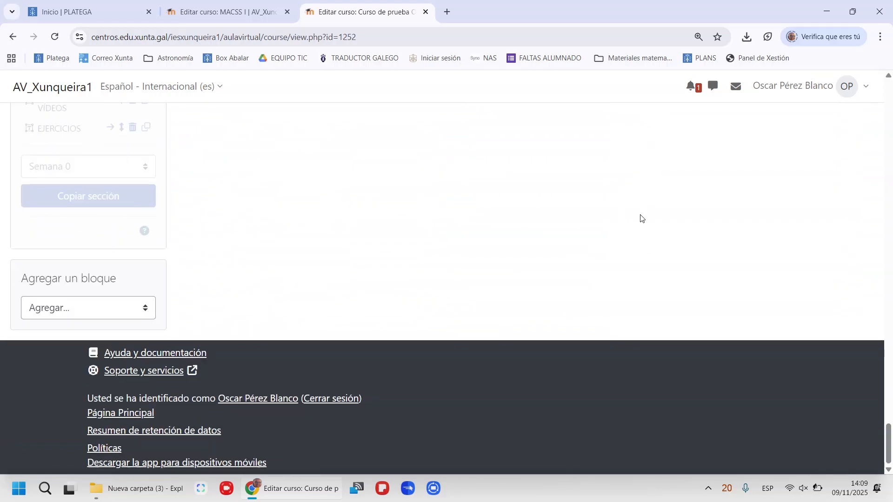
scroll(642, 219, "up", 5)
scroll(641, 218, "down", 3)
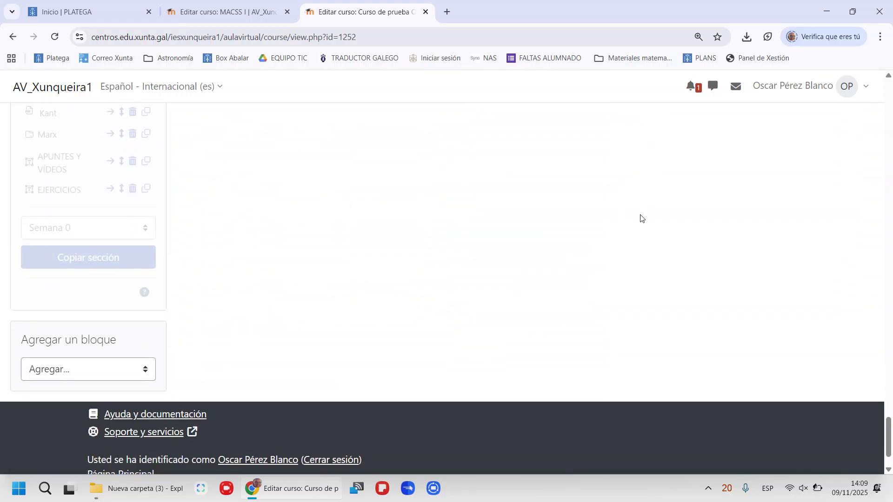
scroll(641, 219, "up", 8)
scroll(641, 219, "up", 5)
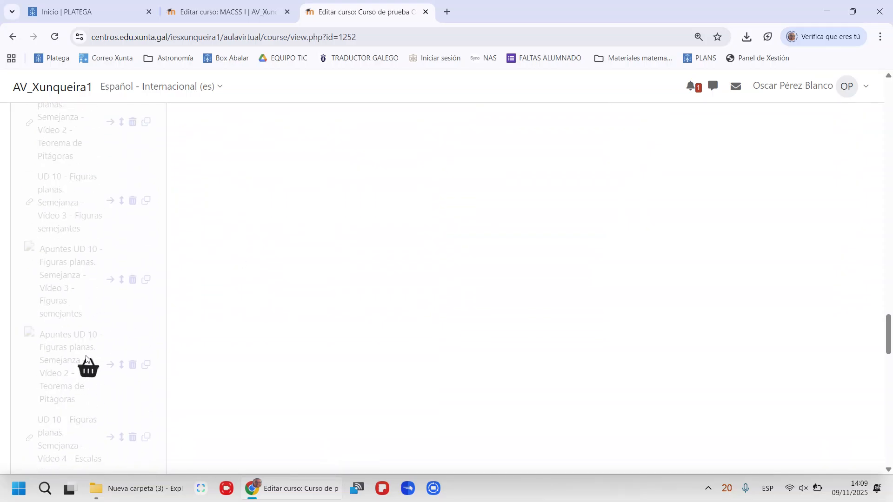
scroll(466, 329, "up", 20)
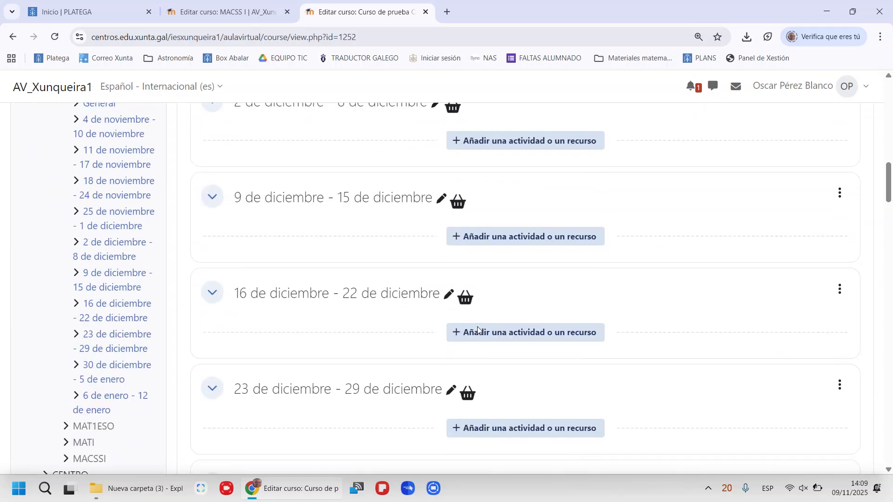
scroll(478, 333, "up", 4)
scroll(477, 334, "down", 6)
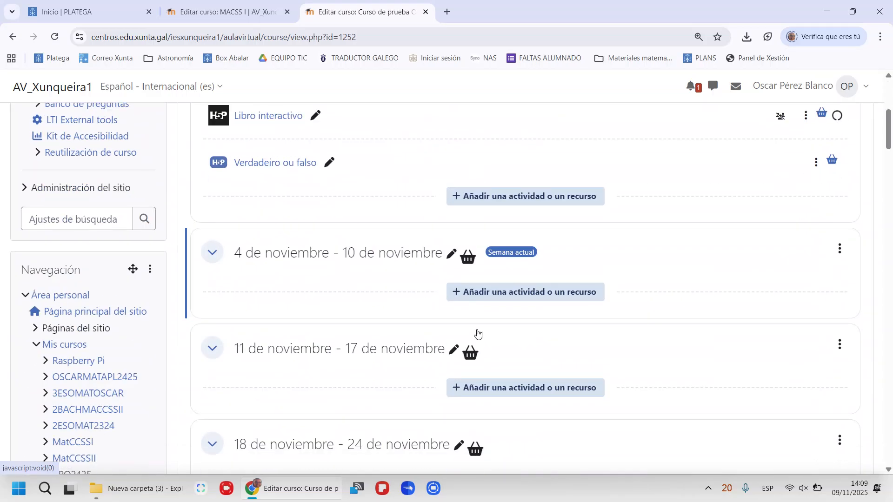
scroll(477, 333, "up", 6)
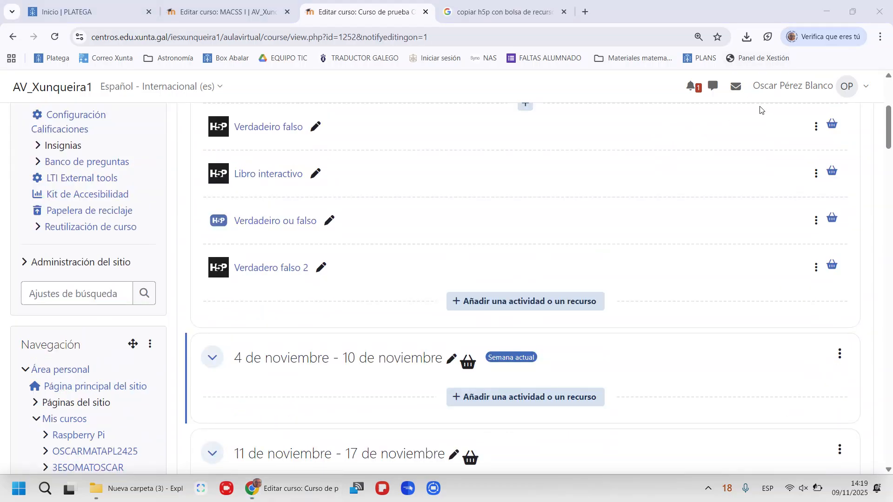
Copy the activities "Verdadeiro falso" and "Verdadeiro ou falso" from the General section to the Bolsa de Recursos.
scroll(683, 204, "up", 2)
scroll(682, 224, "down", 1)
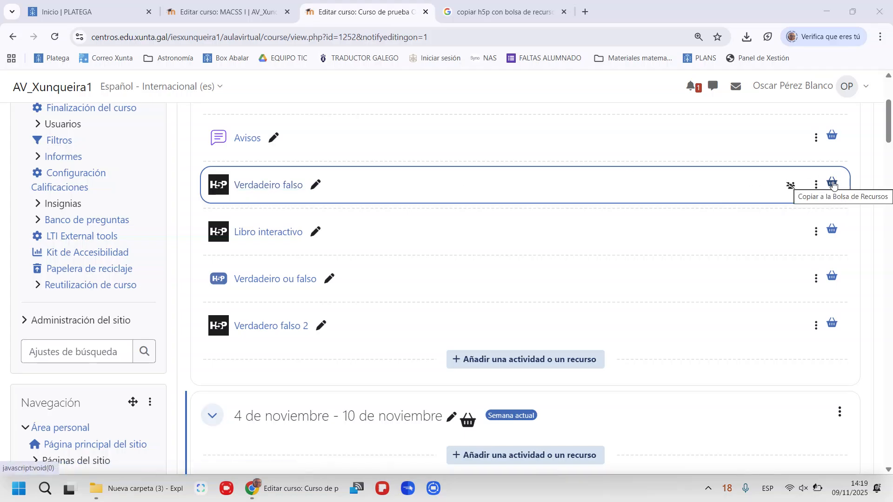
left_click(836, 186)
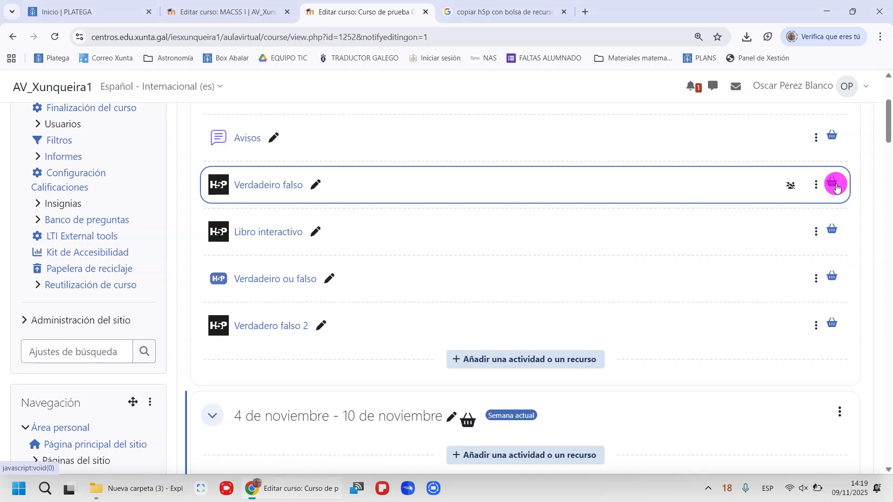
left_click(574, 185)
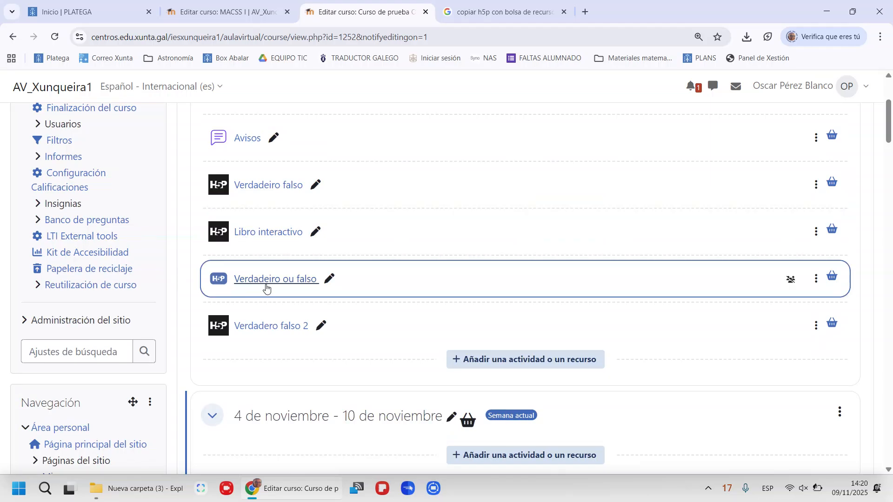
left_click(835, 279)
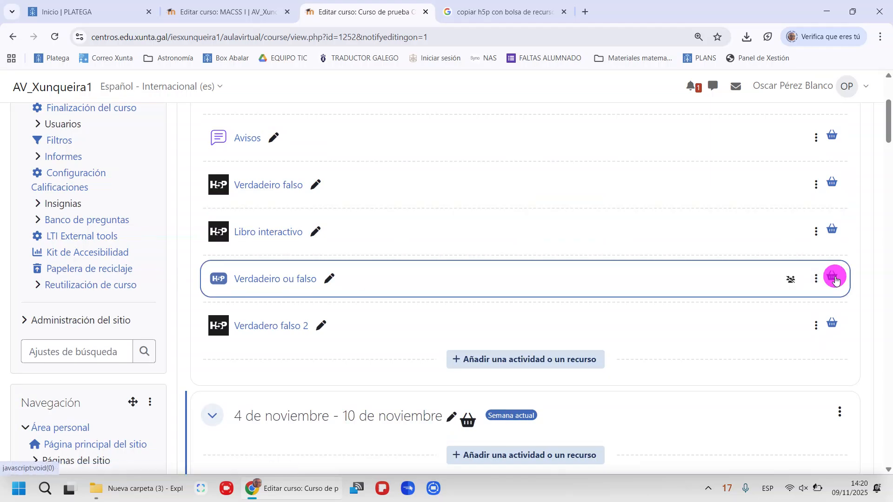
left_click(579, 188)
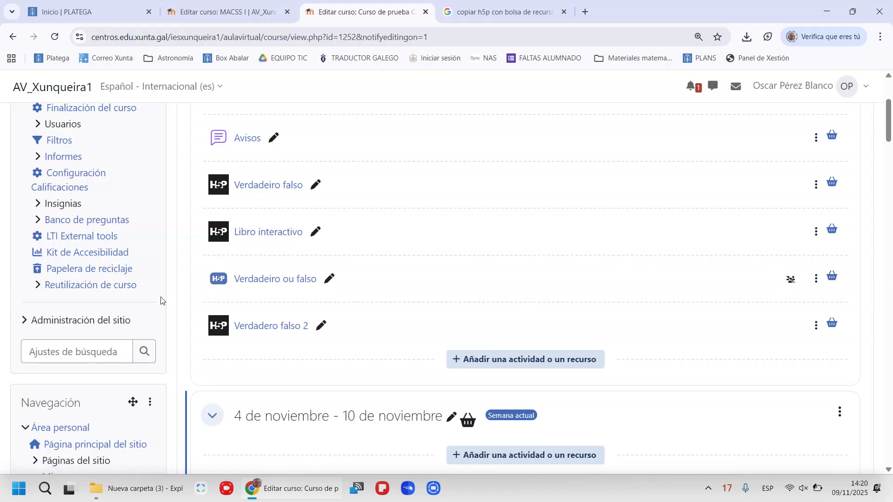
Examine the Bolsa de Recursos block in CPO1 for the copied "Verdadeiro ou falso" activities at its end.
scroll(139, 301, "down", 12)
scroll(139, 301, "down", 10)
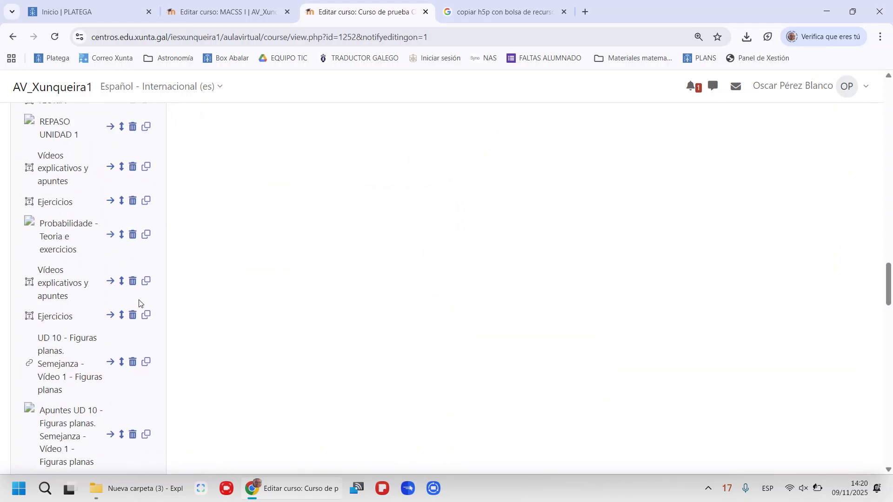
scroll(111, 219, "up", 3)
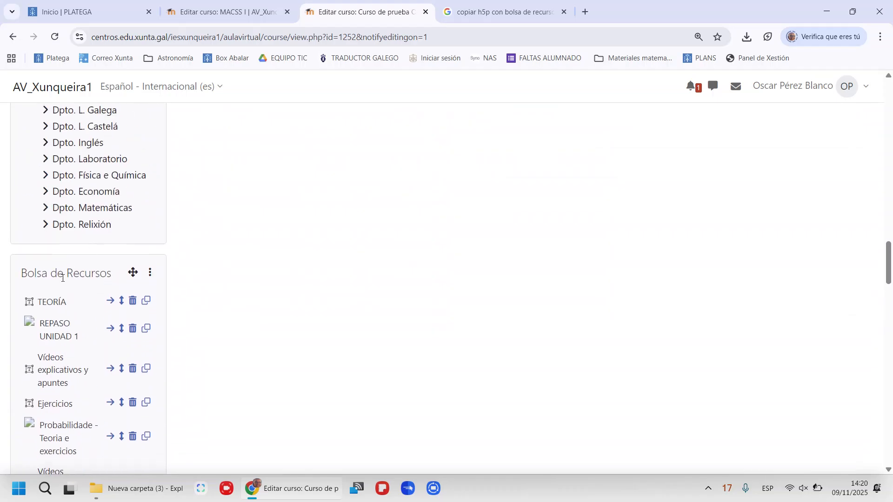
scroll(60, 278, "down", 12)
scroll(64, 278, "down", 15)
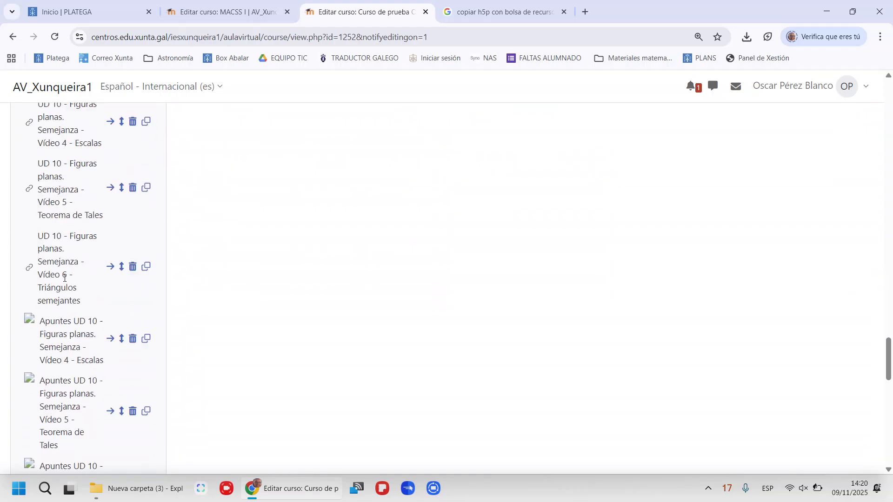
scroll(82, 294, "up", 2)
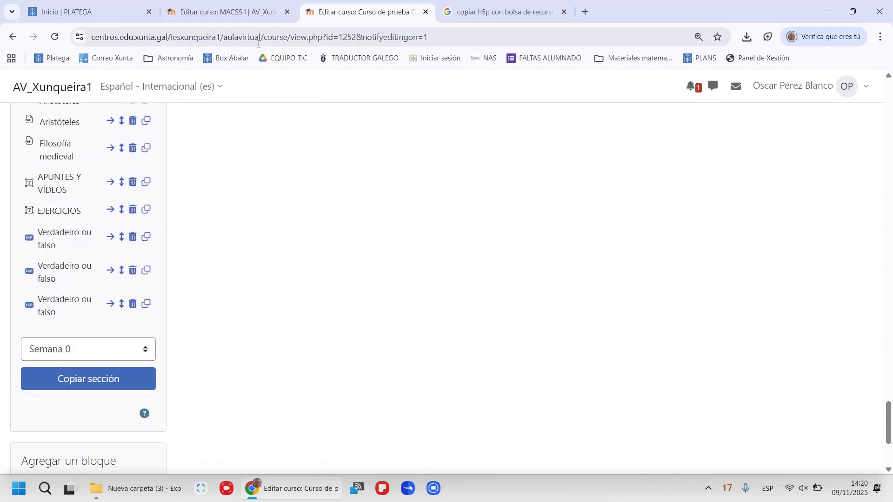
Switch to the MACSS I course and select the first "Verdadeiro ou falso" in its Bolsa de Recursos for copying into the course.
left_click(231, 10)
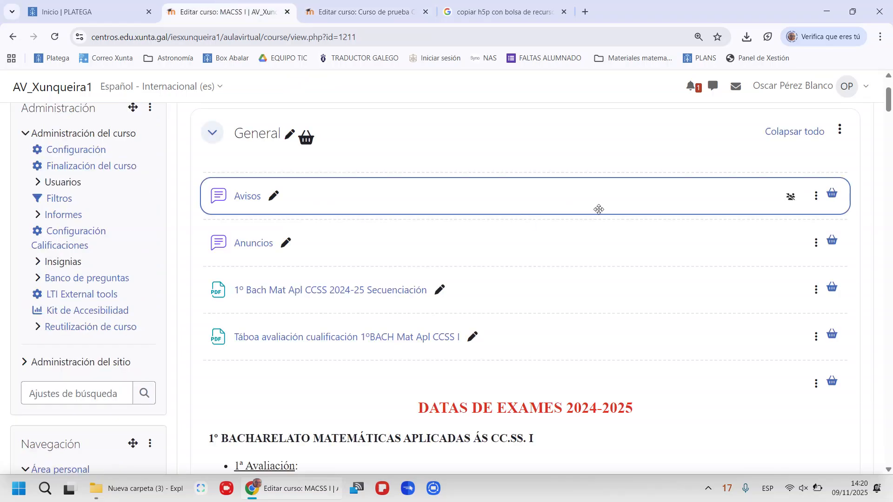
scroll(143, 256, "down", 20)
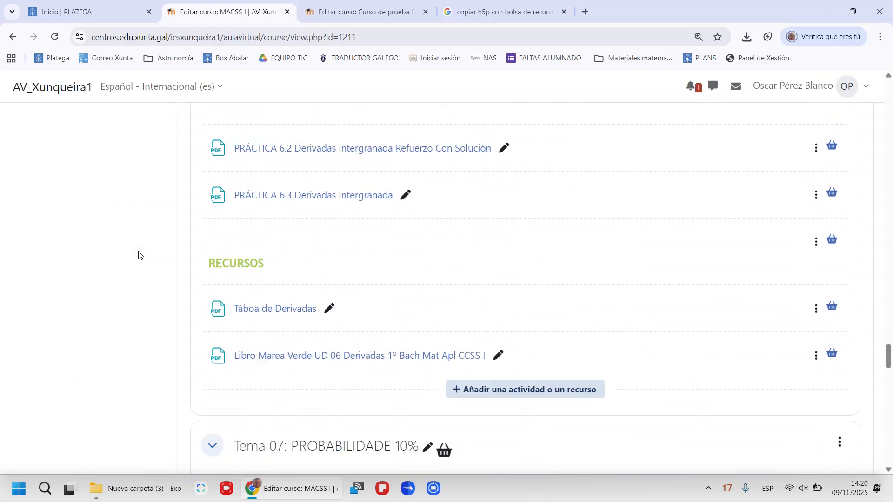
scroll(139, 258, "up", 5)
scroll(138, 258, "up", 15)
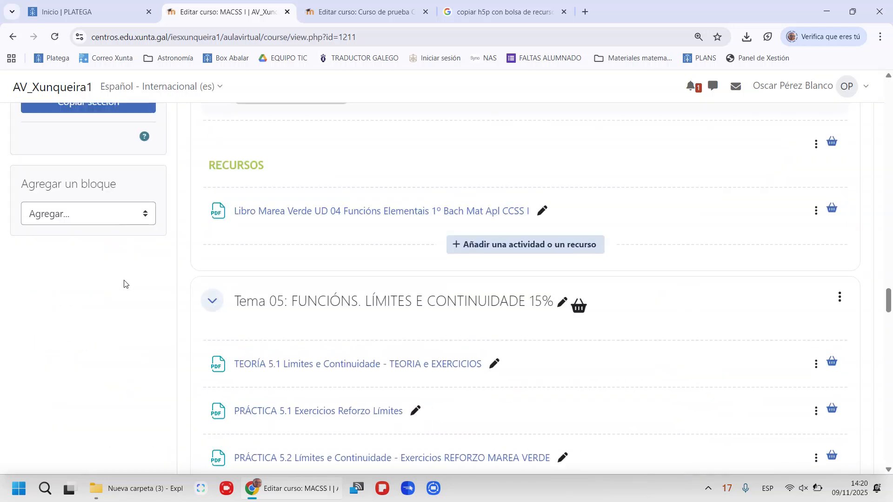
scroll(123, 283, "down", 5)
scroll(123, 279, "up", 10)
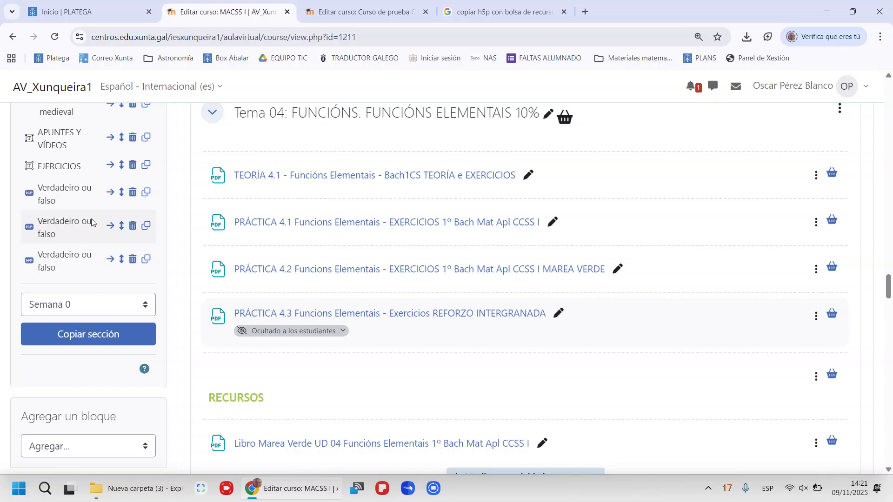
left_click(145, 192)
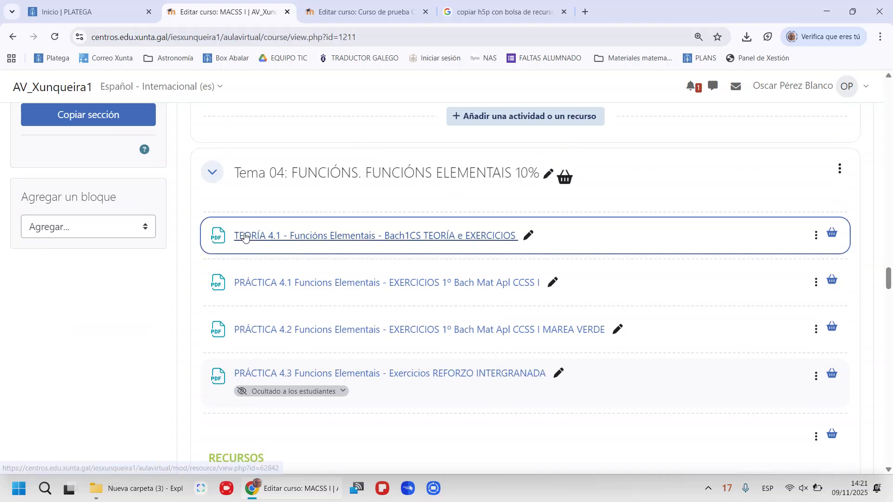
Place the selected "Verdadeiro ou falso" activity in the last section of MACSS I, below "Exempl de verdadeiro ou falso".
scroll(614, 379, "down", 6)
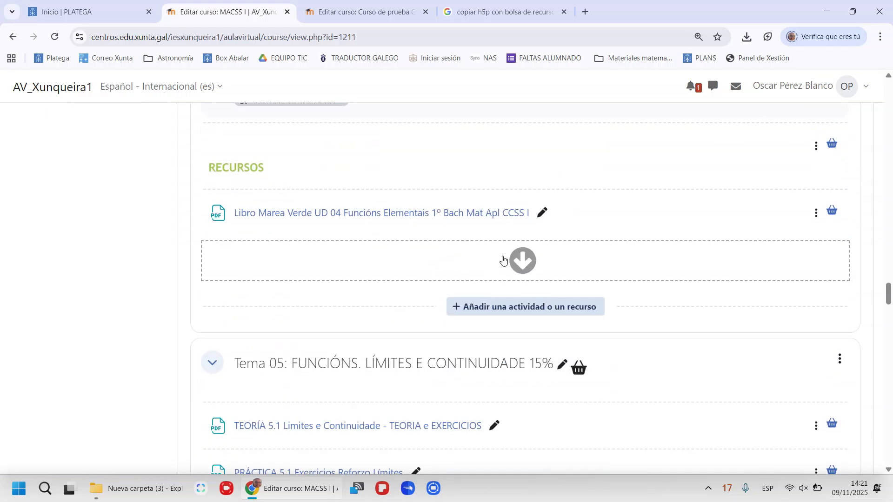
scroll(504, 260, "down", 8)
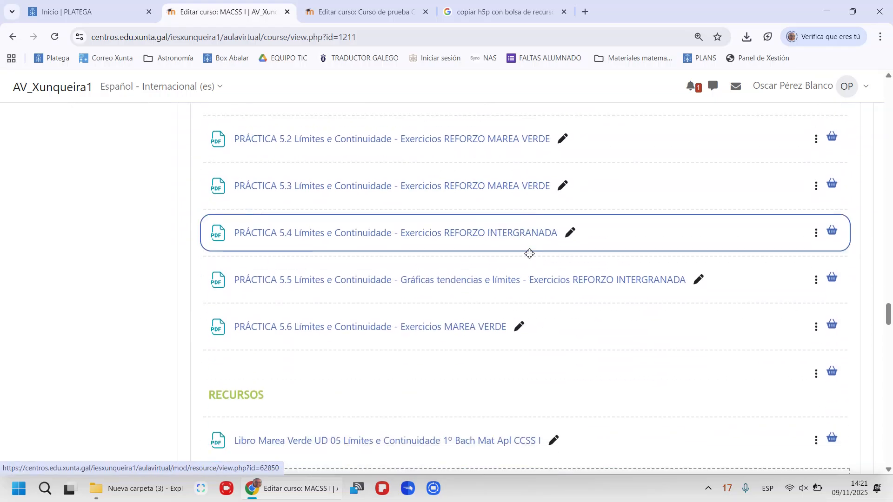
scroll(530, 259, "down", 4)
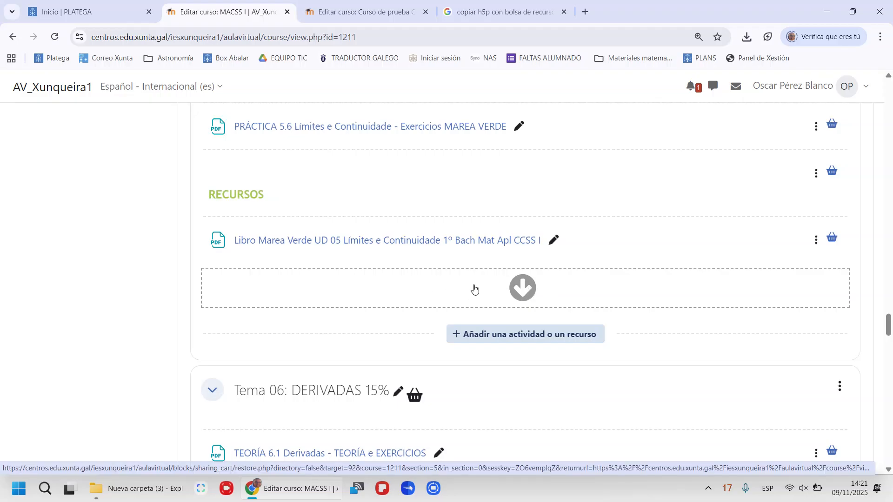
scroll(476, 289, "up", 10)
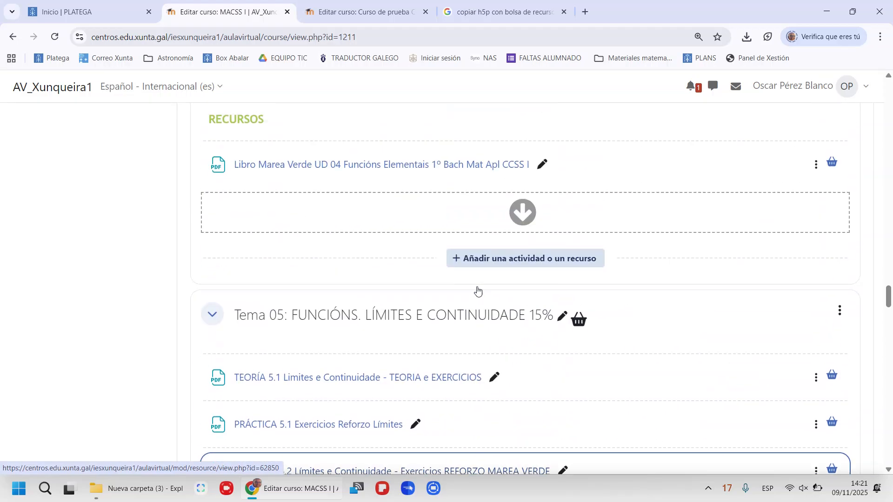
scroll(478, 290, "down", 10)
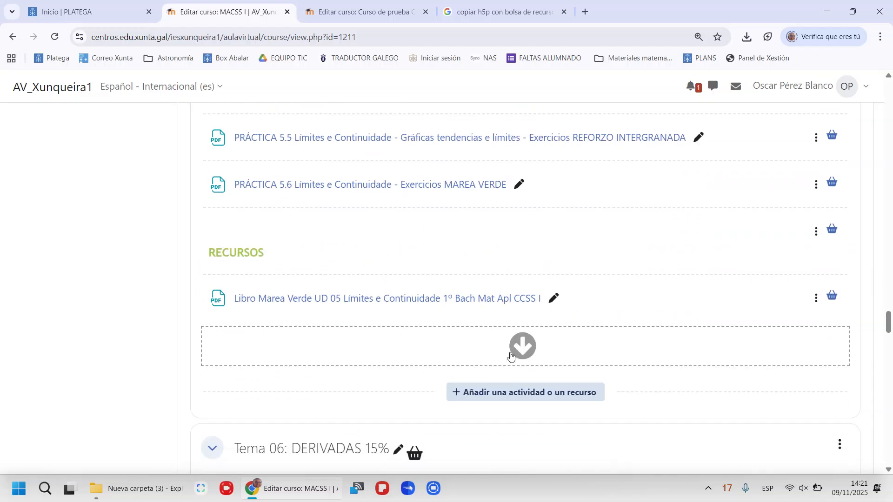
scroll(510, 356, "down", 15)
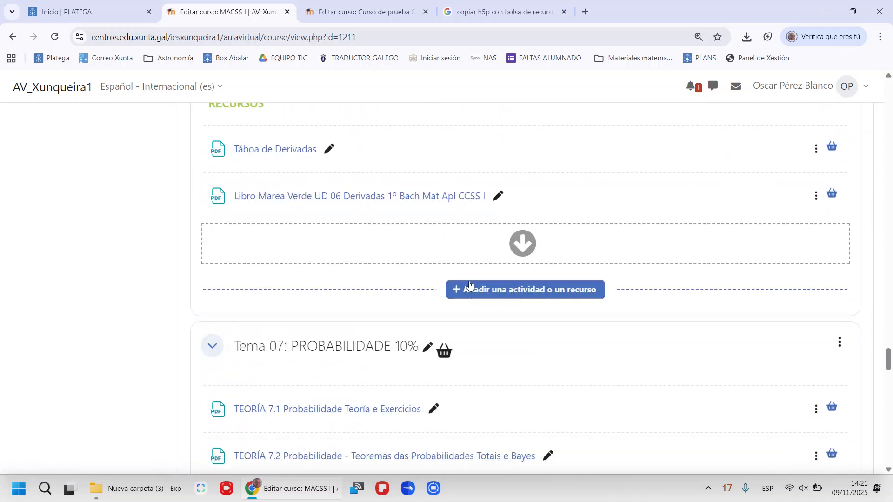
scroll(498, 256, "down", 12)
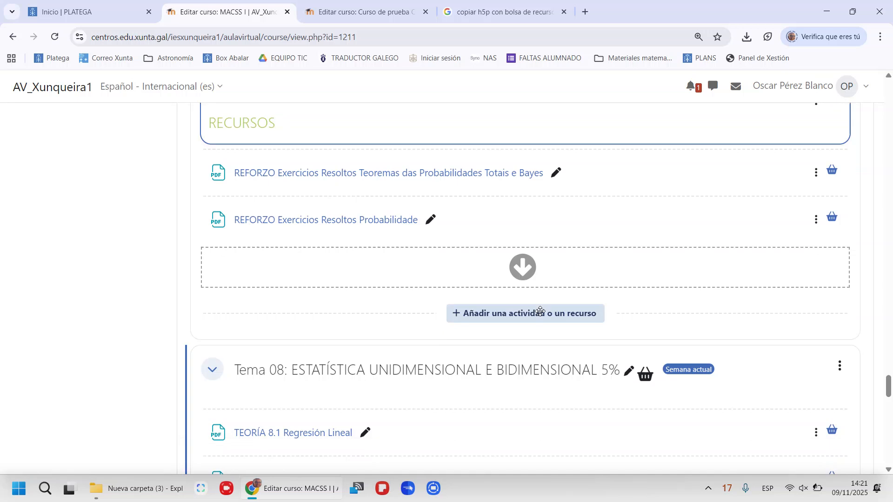
scroll(482, 243, "down", 20)
scroll(480, 273, "up", 4)
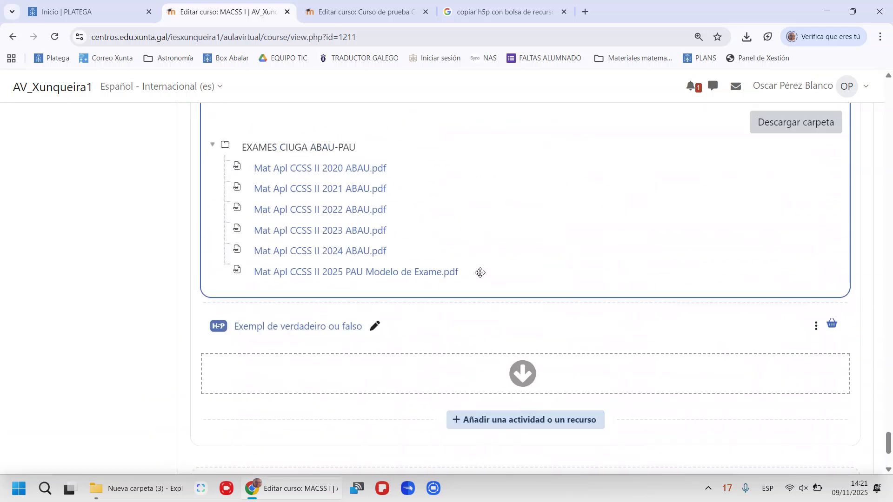
scroll(481, 274, "down", 3)
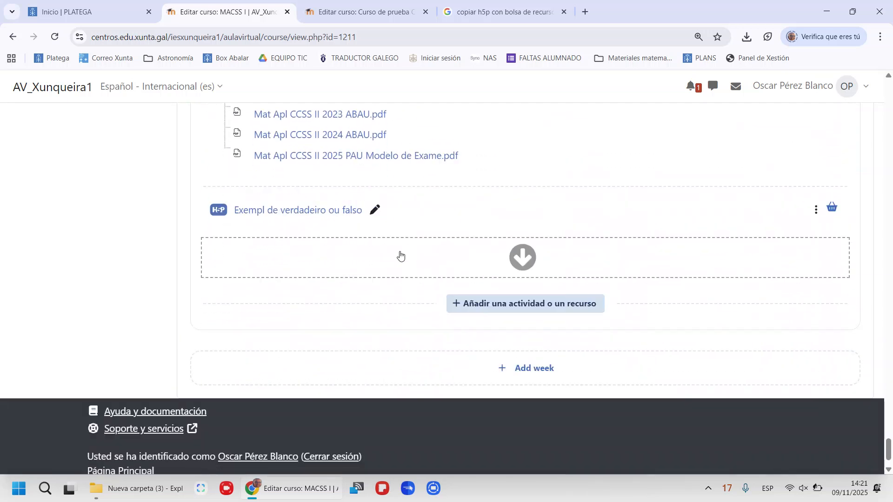
left_click(520, 260)
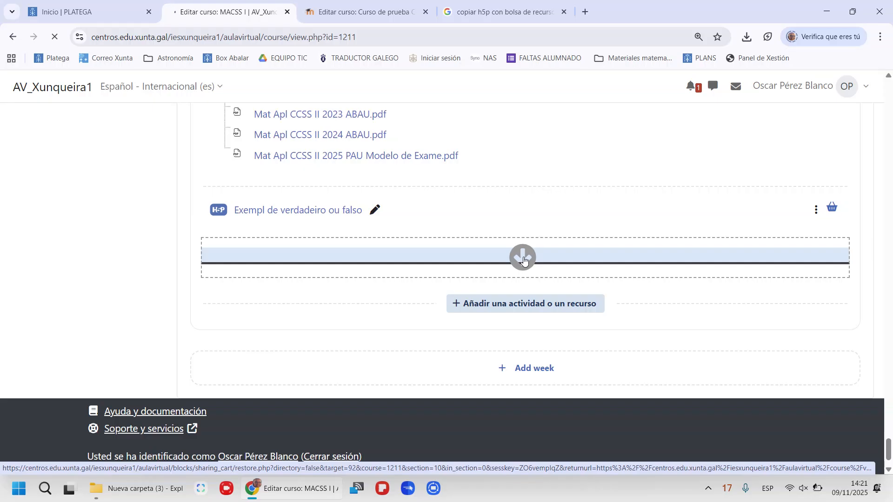
scroll(343, 335, "down", 20)
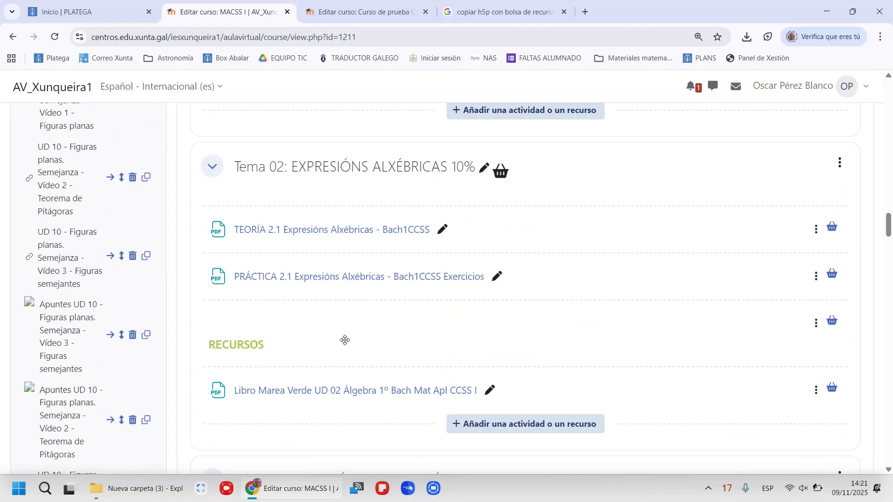